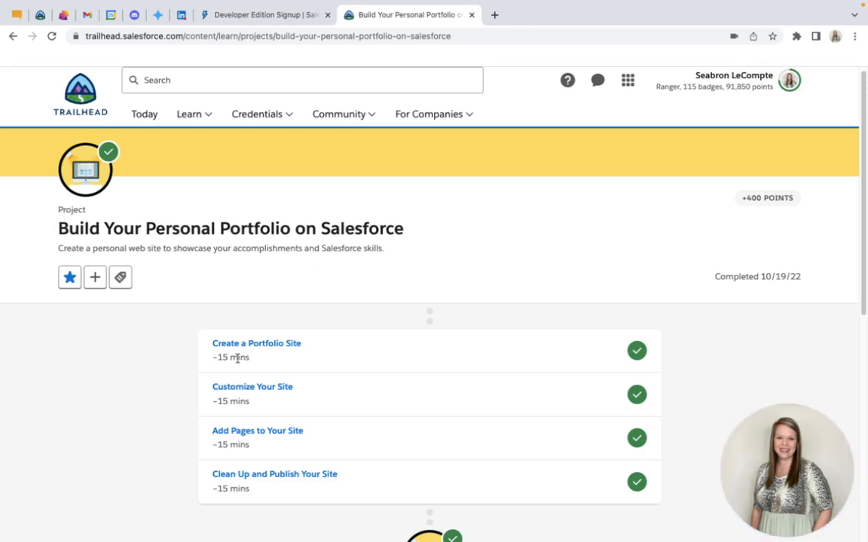
Open the Create a Portfolio Site unit, read its playground requirements, and view the Developer Edition signup page
{"action": "left_click", "coordinate": [259, 344]}
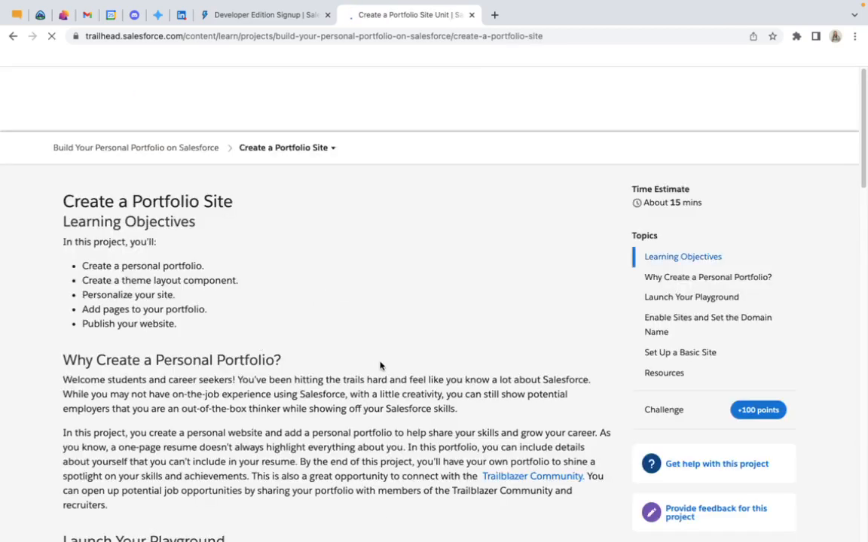
{"action": "scroll", "coordinate": [381, 365], "scroll_direction": "down", "scroll_amount": 1}
{"action": "scroll", "coordinate": [380, 365], "scroll_direction": "down", "scroll_amount": 3}
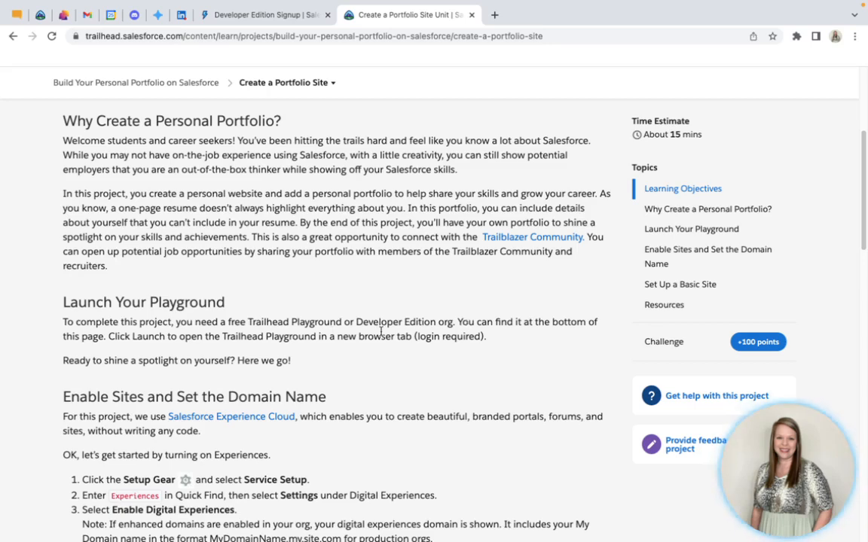
{"action": "left_click", "coordinate": [245, 17]}
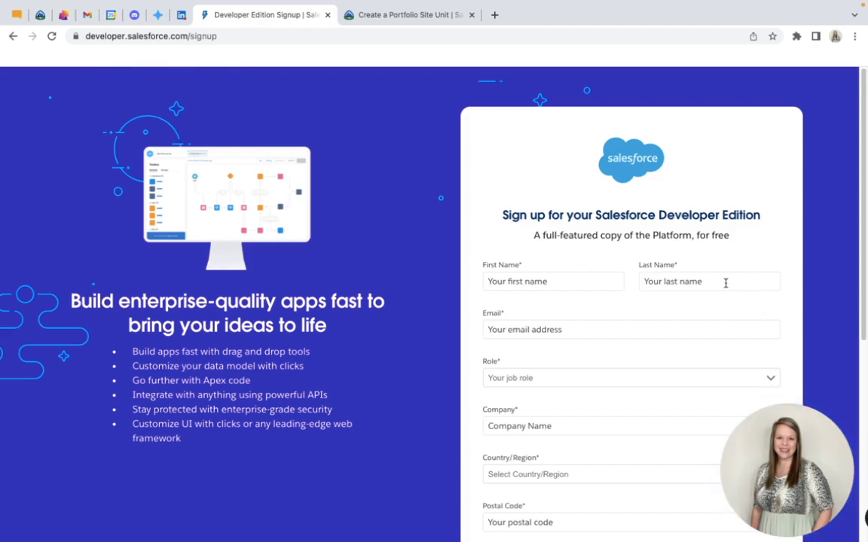
Launch the PORTFOLIO Developer Edition org from Trailhead's Hands-On Orgs list
{"action": "left_click", "coordinate": [39, 14]}
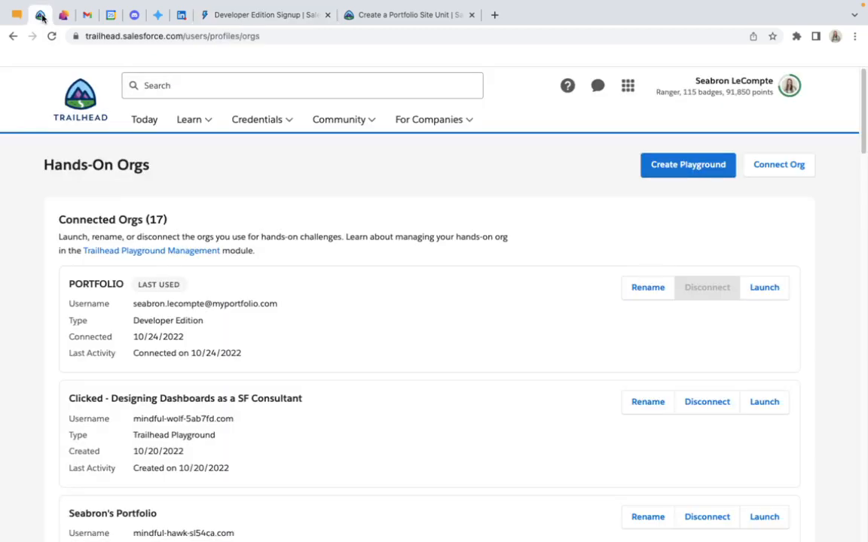
{"action": "scroll", "coordinate": [470, 363], "scroll_direction": "down", "scroll_amount": 1}
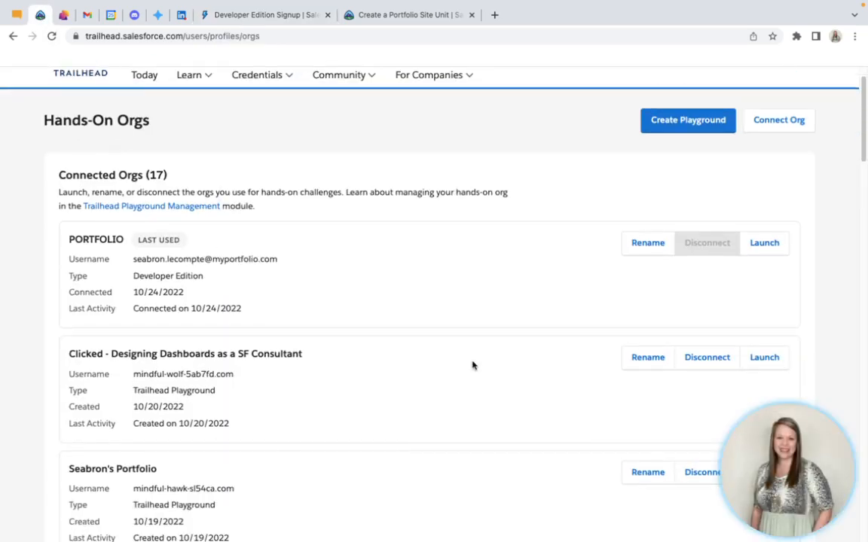
{"action": "scroll", "coordinate": [473, 365], "scroll_direction": "down", "scroll_amount": 1}
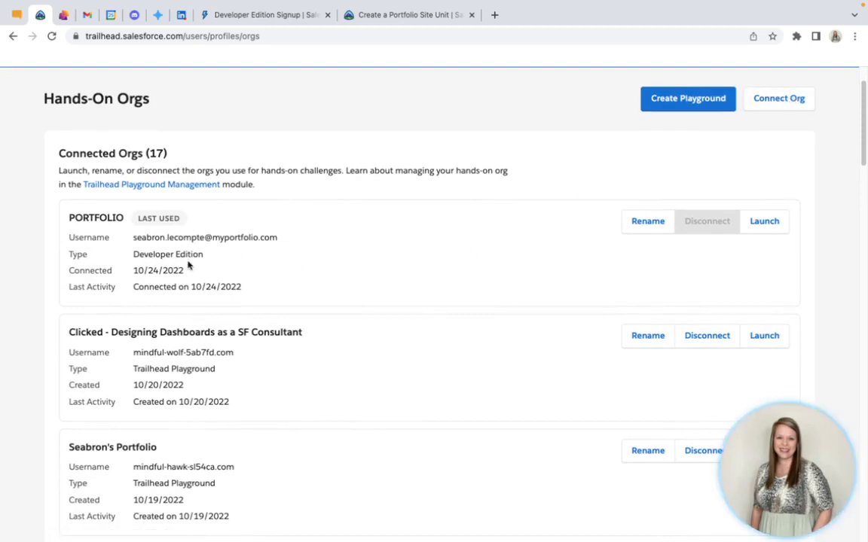
{"action": "left_click", "coordinate": [770, 223]}
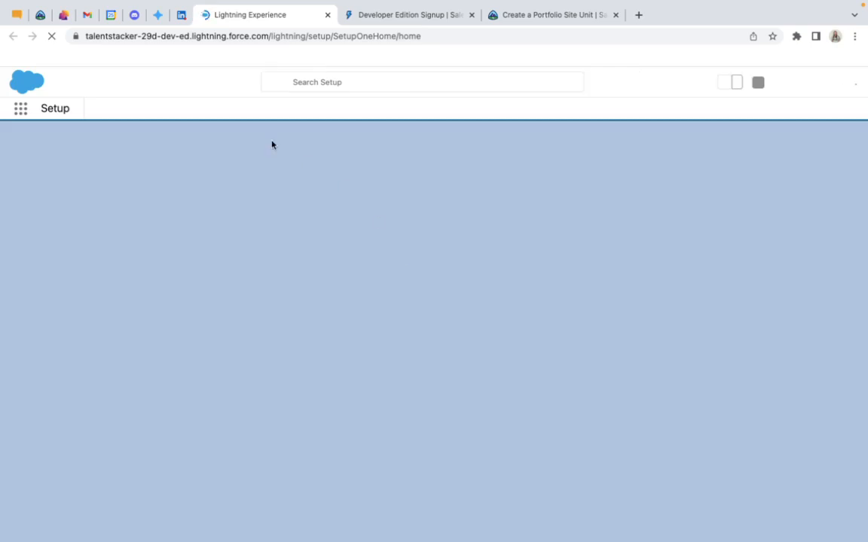
Review the Enable Sites and Set the Domain Name instructions in the Create a Portfolio Site unit
{"action": "left_click", "coordinate": [40, 15]}
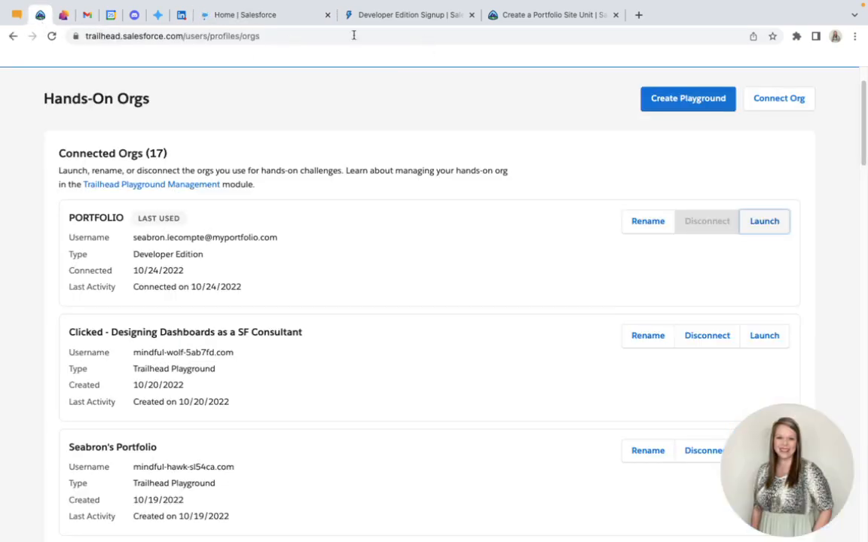
{"action": "left_click", "coordinate": [525, 8]}
{"action": "scroll", "coordinate": [389, 350], "scroll_direction": "down", "scroll_amount": 4}
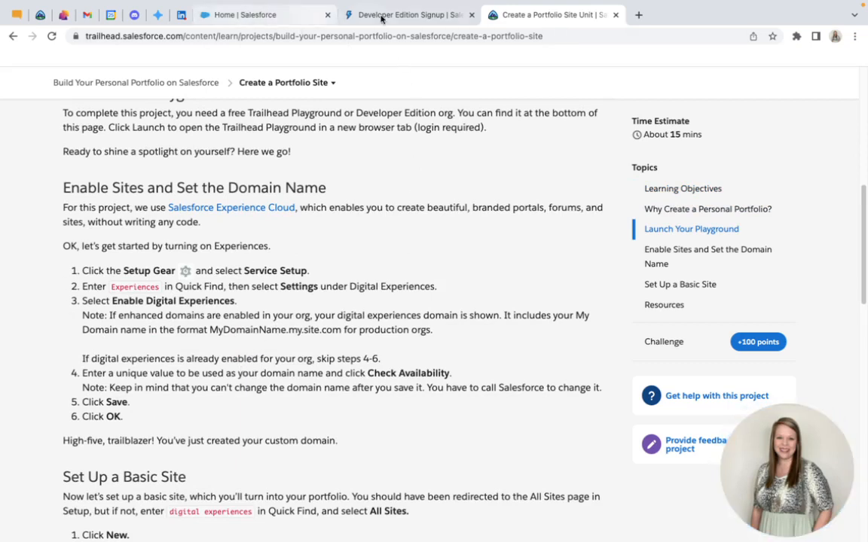
Return to the launched org's Setup, search for "my", and open the My Domain settings
{"action": "left_click", "coordinate": [266, 15]}
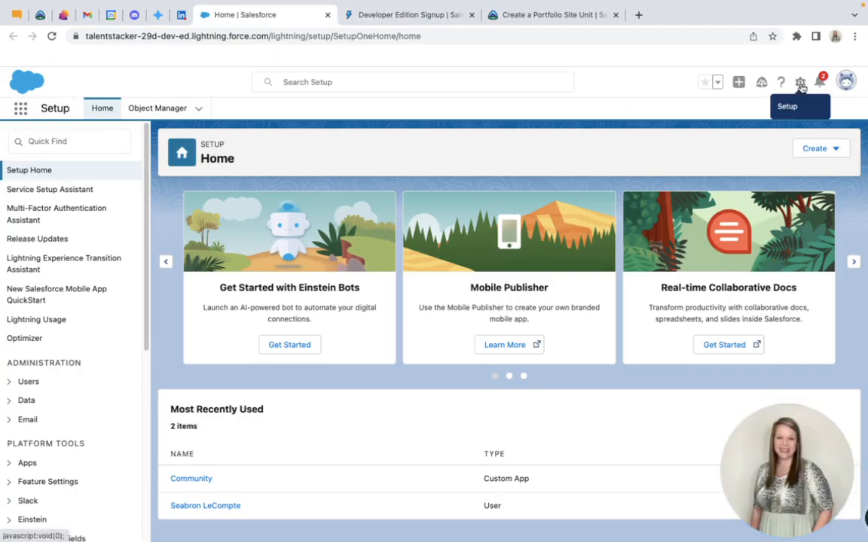
{"action": "left_click", "coordinate": [69, 146]}
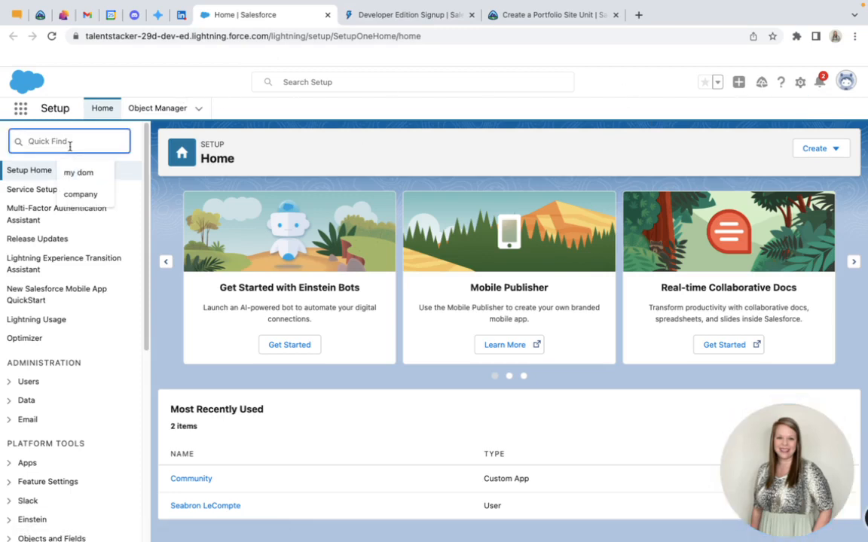
{"action": "type", "text": "m"}
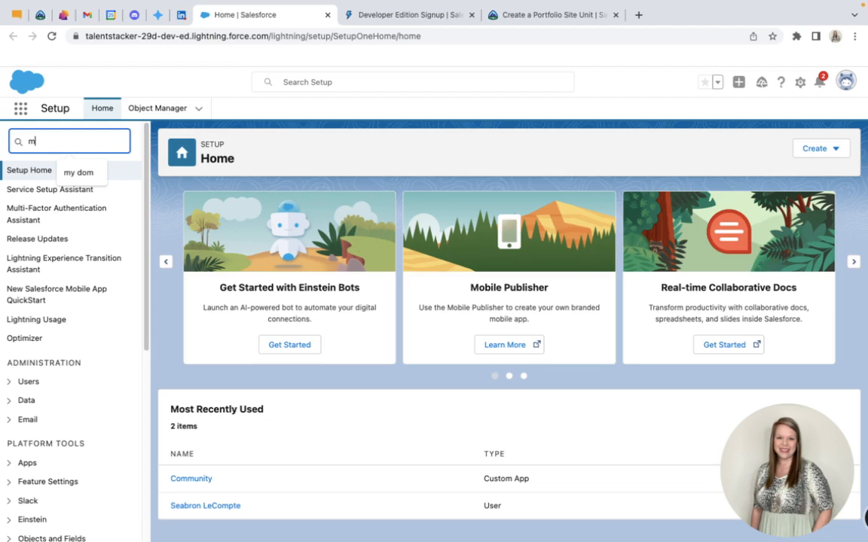
{"action": "type", "text": "y"}
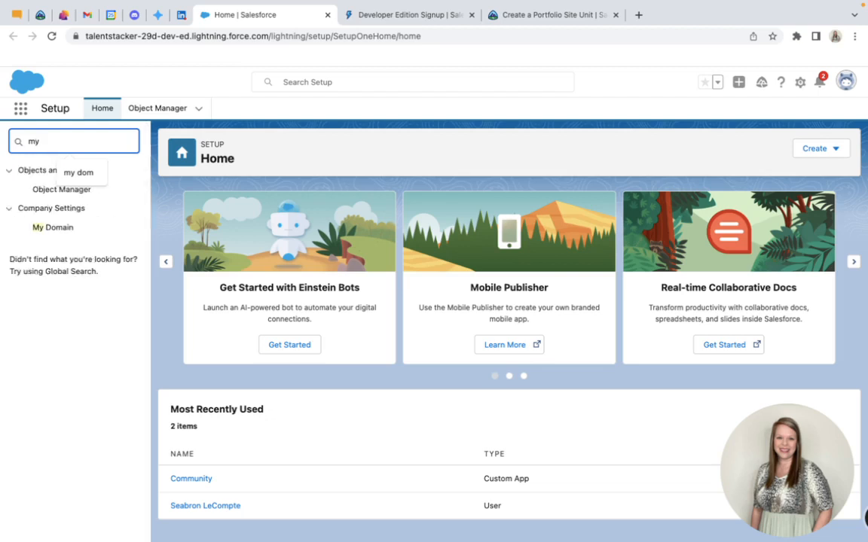
{"action": "left_click", "coordinate": [56, 234]}
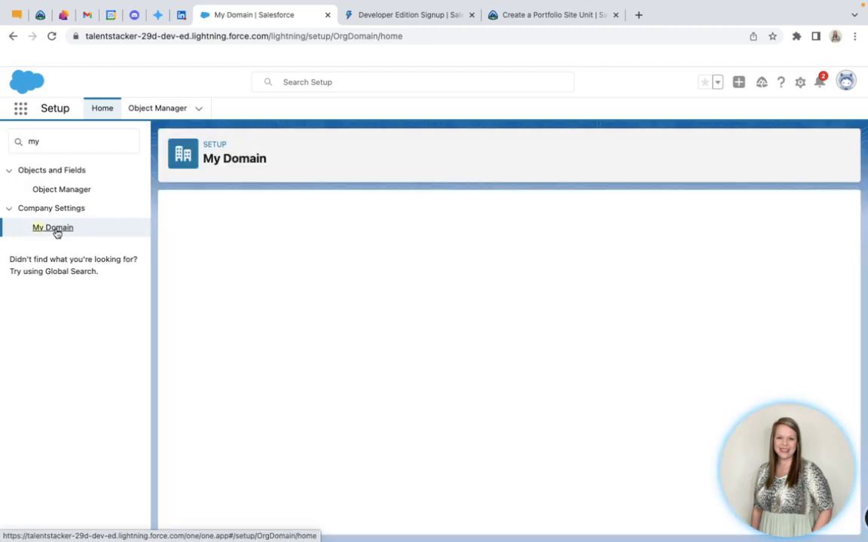
{"action": "scroll", "coordinate": [602, 259], "scroll_direction": "down", "scroll_amount": 1}
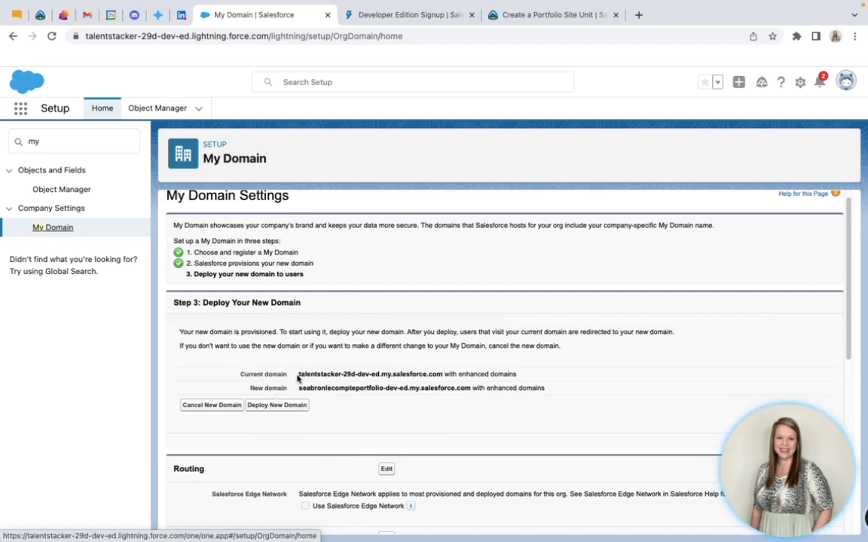
Compare the current domain with the new domain in the Deploy Your New Domain section
{"action": "left_click_drag", "start_coordinate": [297, 374], "coordinate": [365, 375]}
{"action": "left_click_drag", "start_coordinate": [299, 388], "coordinate": [377, 390]}
{"action": "left_click", "coordinate": [329, 374]}
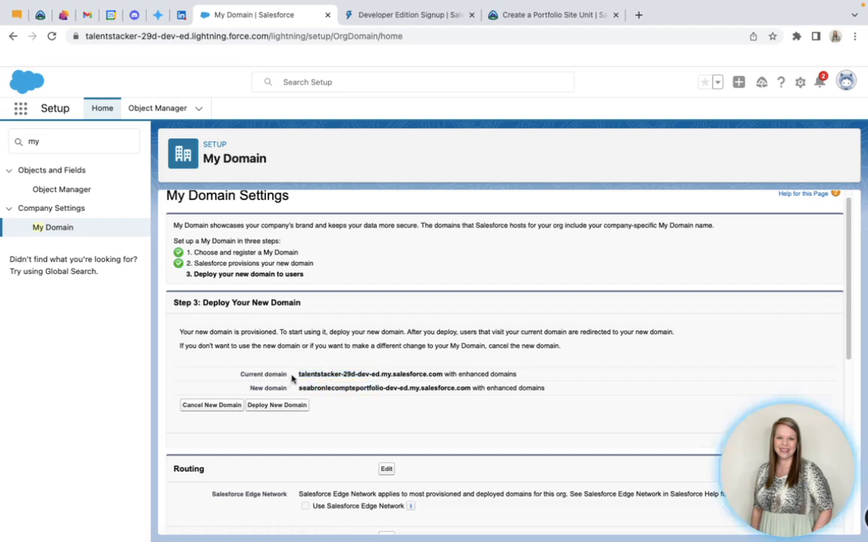
{"action": "left_click_drag", "start_coordinate": [296, 375], "coordinate": [343, 374]}
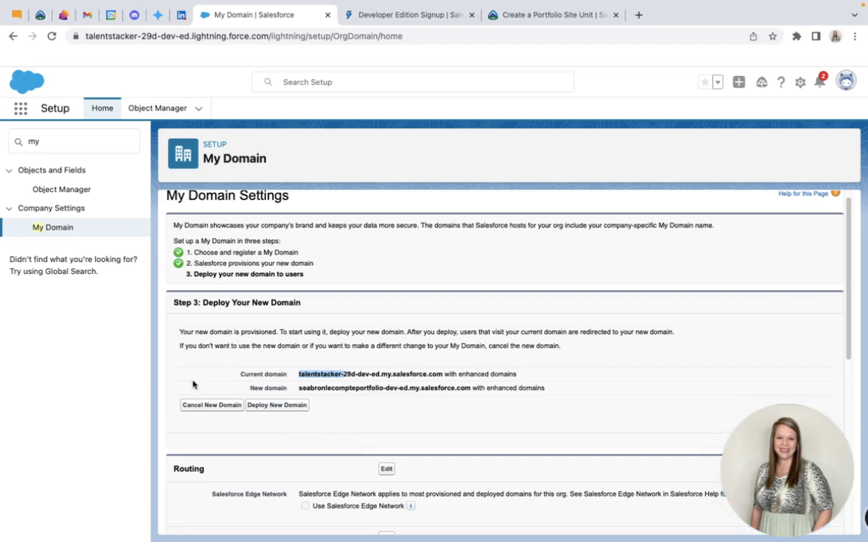
Search Setup for "com" and open the Company Information page under Company Settings
{"action": "left_click", "coordinate": [54, 139]}
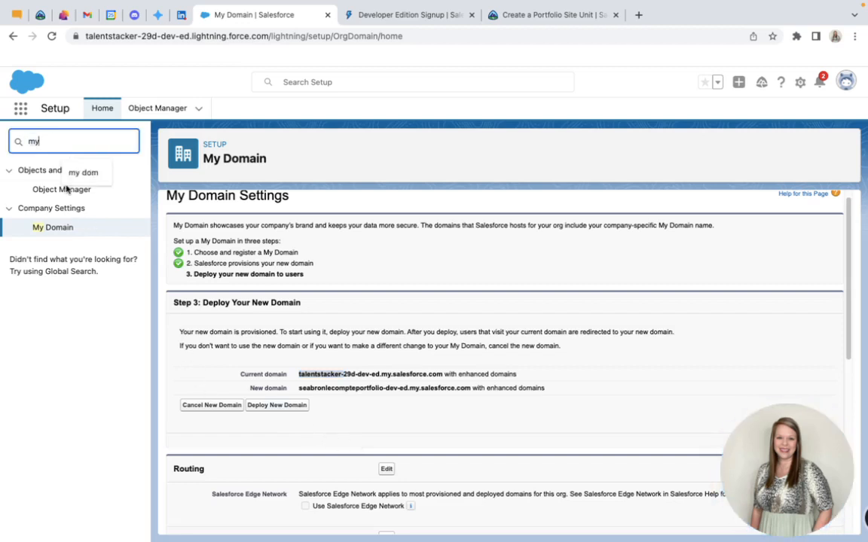
{"action": "type", "text": "co"}
{"action": "key", "text": "BackSpace"}
{"action": "key", "text": "BackSpace"}
{"action": "key", "text": "BackSpace"}
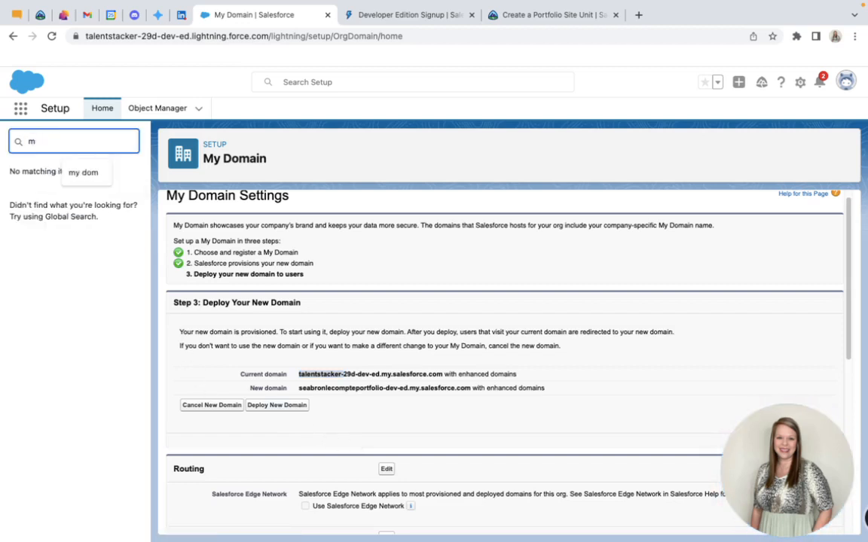
{"action": "key", "text": "BackSpace"}
{"action": "type", "text": "com"}
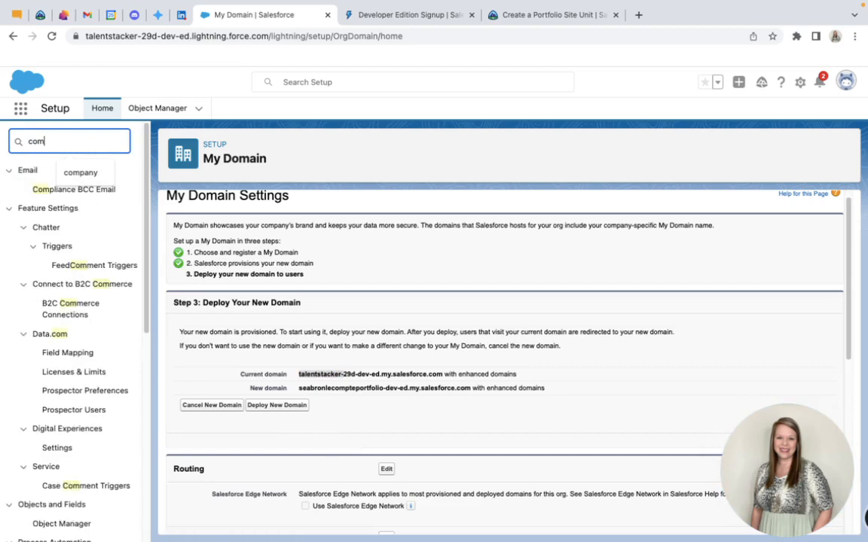
{"action": "scroll", "coordinate": [76, 435], "scroll_direction": "down", "scroll_amount": 5}
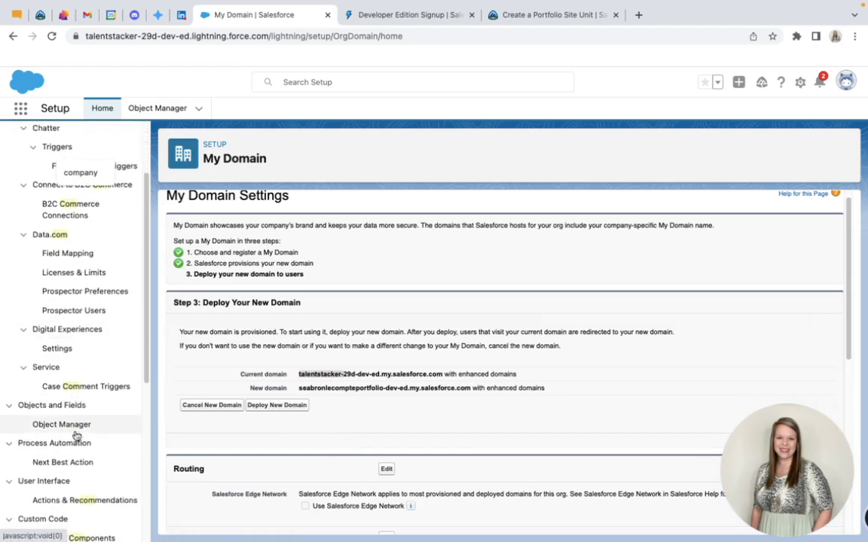
{"action": "scroll", "coordinate": [75, 435], "scroll_direction": "down", "scroll_amount": 5}
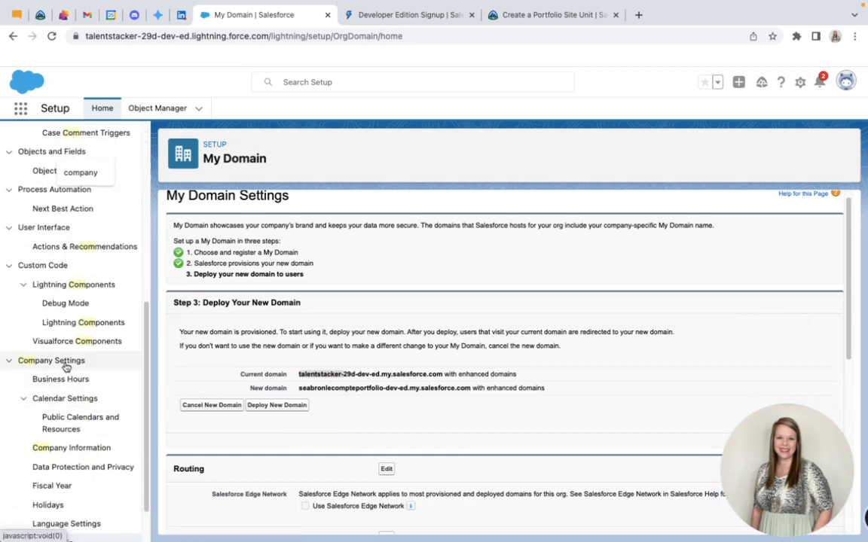
{"action": "scroll", "coordinate": [66, 367], "scroll_direction": "down", "scroll_amount": 1}
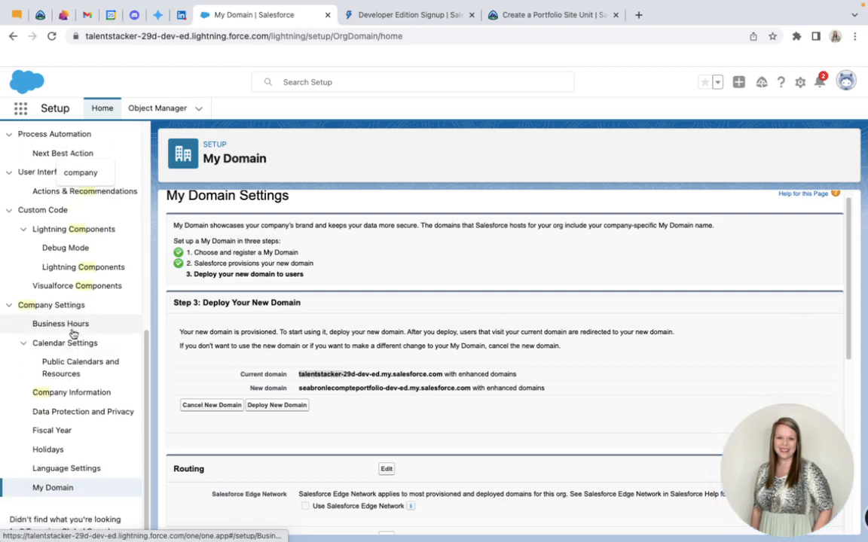
{"action": "left_click", "coordinate": [82, 393]}
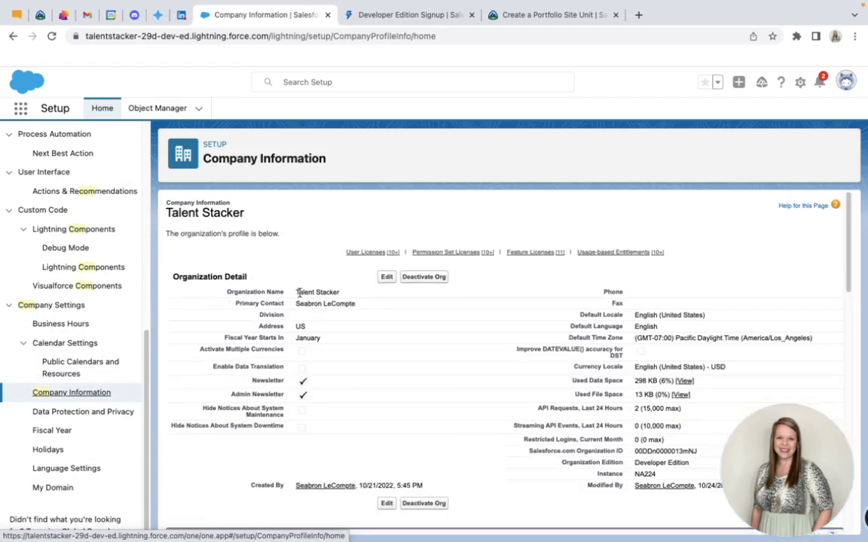
Examine the Organization Name in the company's Organization Detail section
{"action": "left_click_drag", "start_coordinate": [297, 292], "coordinate": [343, 294]}
{"action": "left_click", "coordinate": [342, 292]}
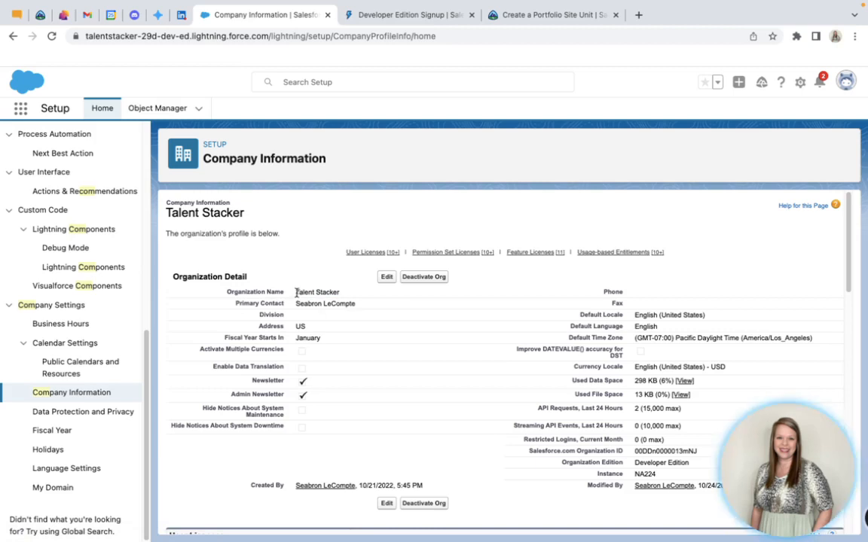
{"action": "left_click_drag", "start_coordinate": [298, 290], "coordinate": [342, 292]}
{"action": "left_click", "coordinate": [342, 293]}
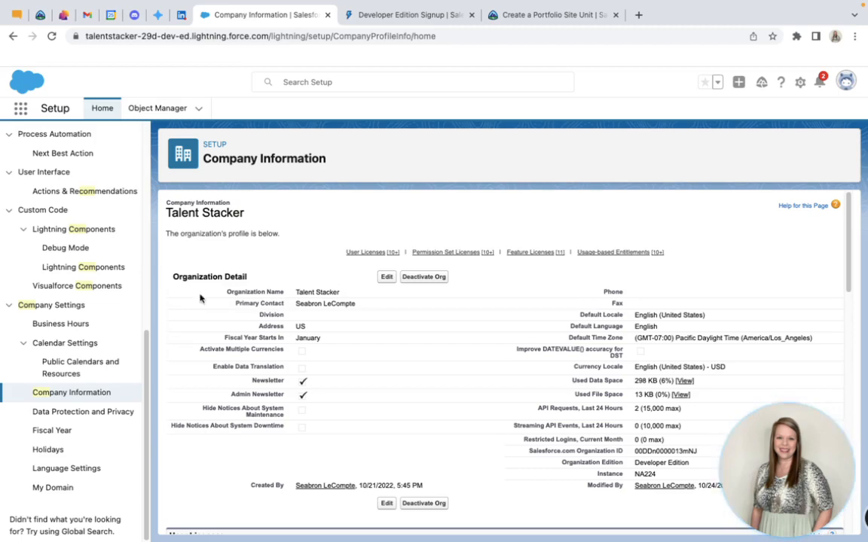
Reopen My Domain, check the new domain name, and deploy the new domain
{"action": "left_click", "coordinate": [53, 488]}
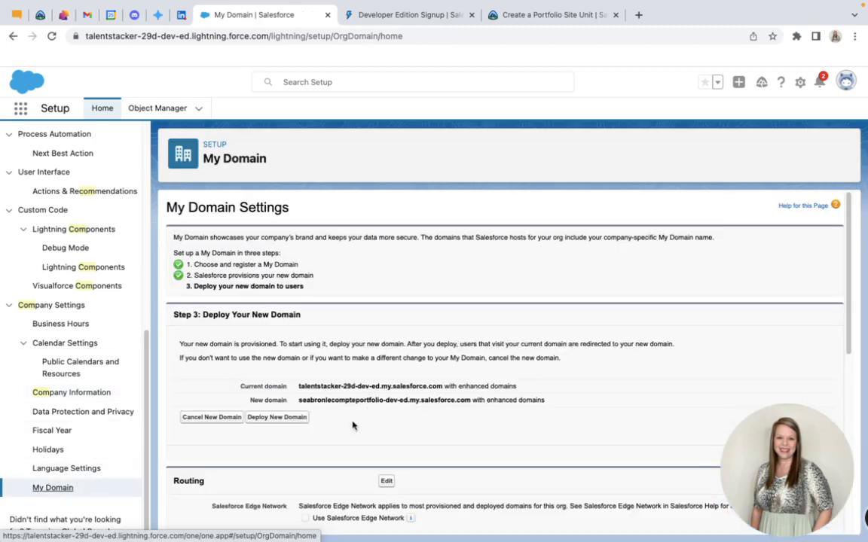
{"action": "left_click_drag", "start_coordinate": [298, 400], "coordinate": [384, 405]}
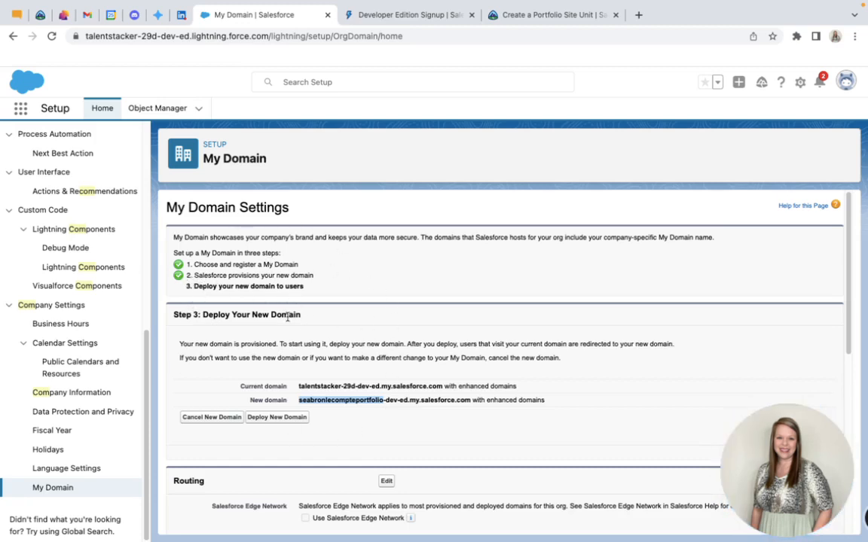
{"action": "left_click", "coordinate": [286, 419]}
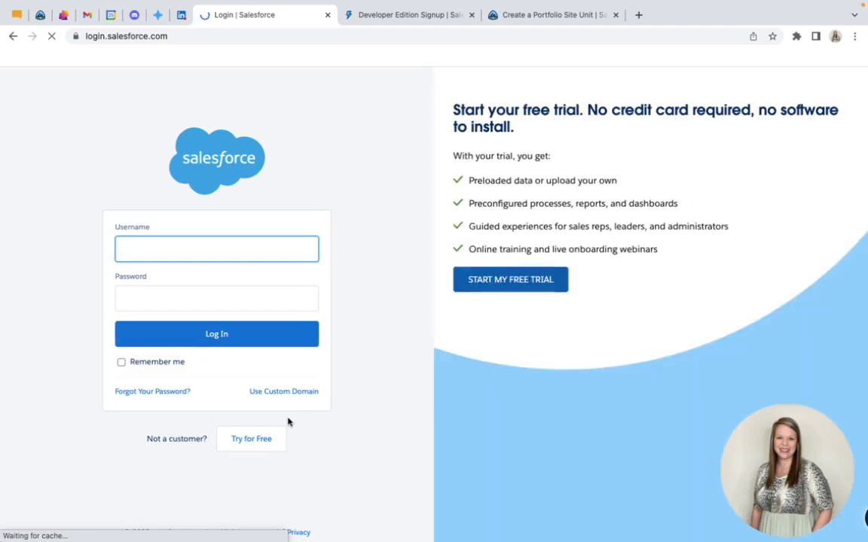
Log back in to the org with the saved username and account password, and decline mobile phone registration
{"action": "left_click", "coordinate": [213, 247]}
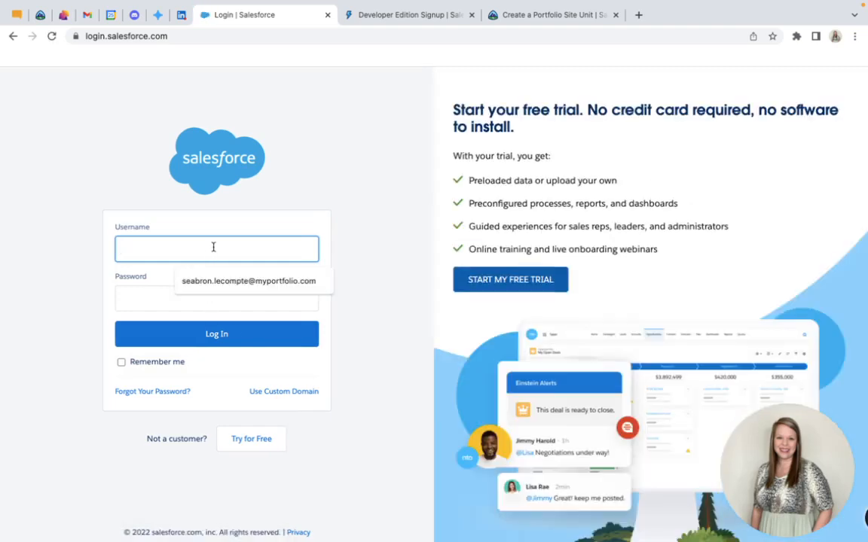
{"action": "left_click", "coordinate": [224, 281]}
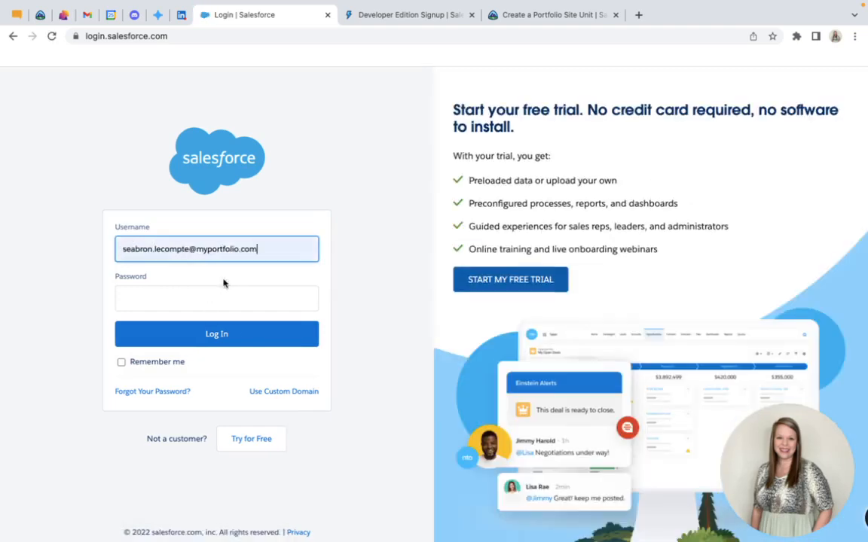
{"action": "left_click", "coordinate": [182, 299]}
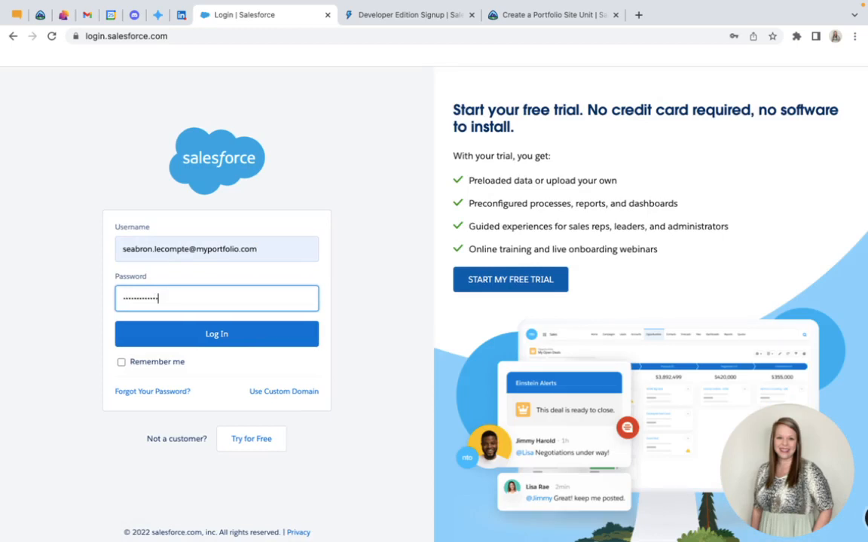
{"action": "left_click", "coordinate": [193, 335]}
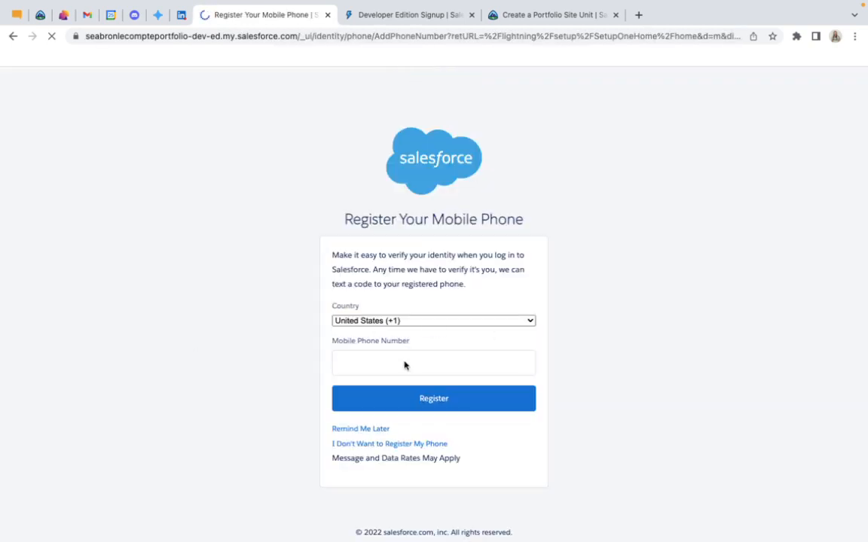
{"action": "left_click", "coordinate": [403, 362]}
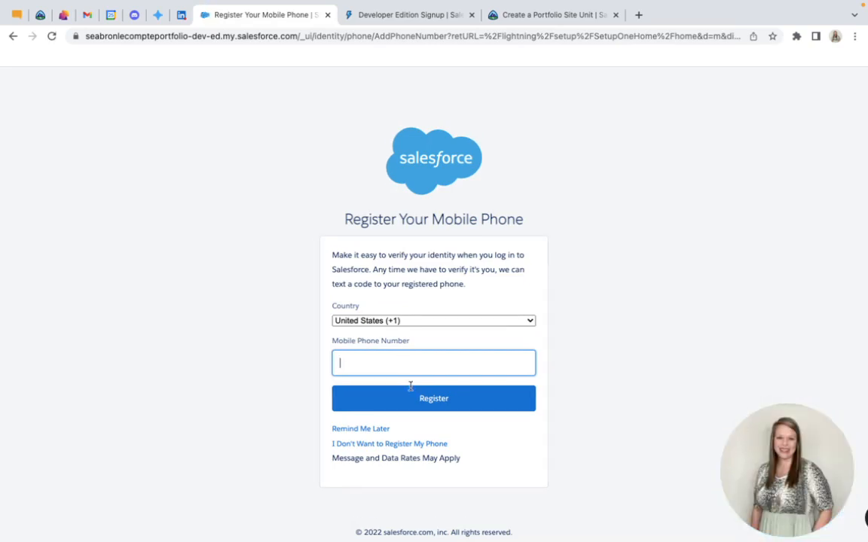
{"action": "left_click", "coordinate": [414, 445]}
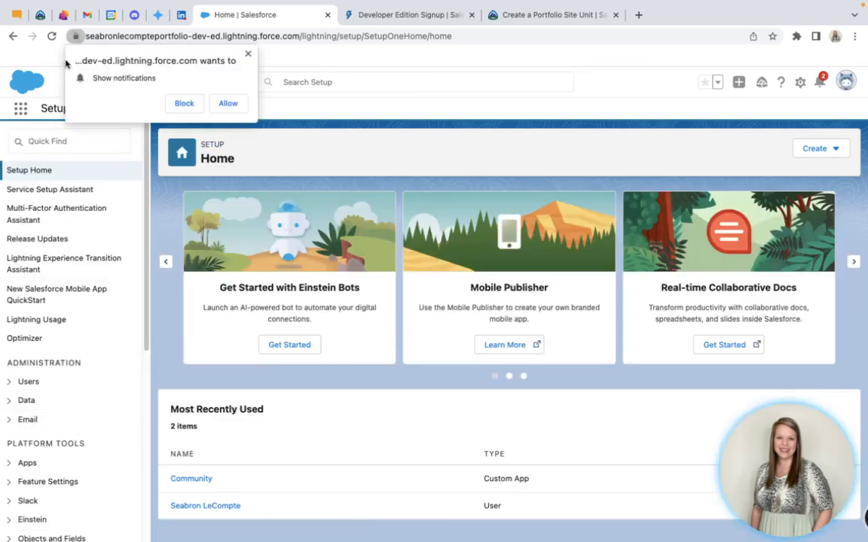
Check the Trailhead instructions for enabling sites, allow the org's browser notifications, and open Service Setup
{"action": "left_click", "coordinate": [556, 14]}
{"action": "scroll", "coordinate": [336, 301], "scroll_direction": "down", "scroll_amount": 1}
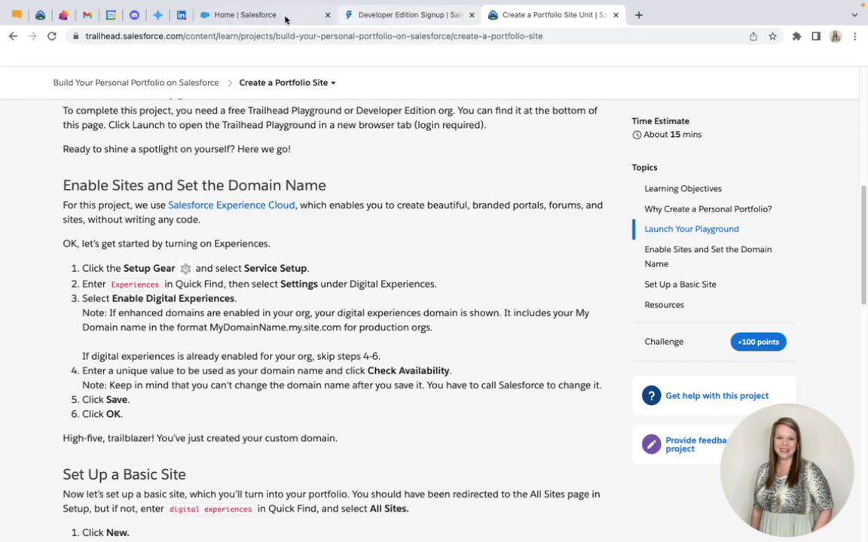
{"action": "left_click", "coordinate": [251, 16]}
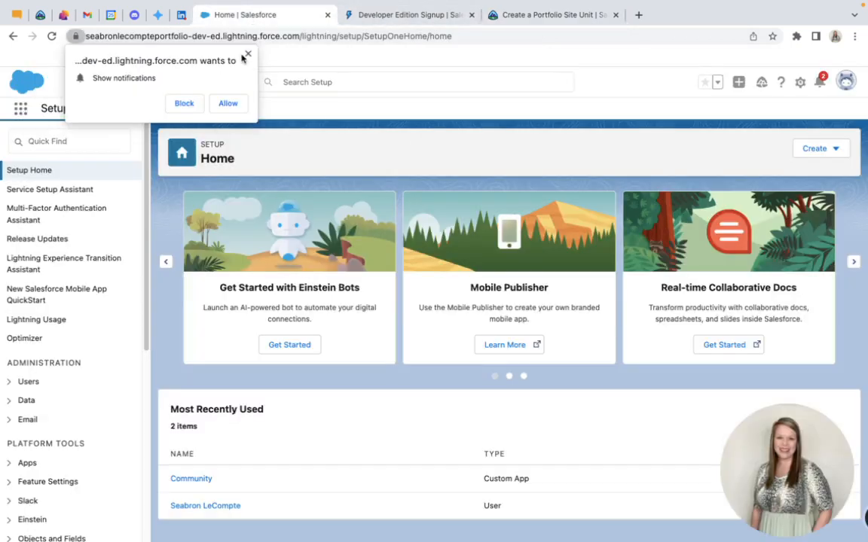
{"action": "left_click", "coordinate": [228, 104]}
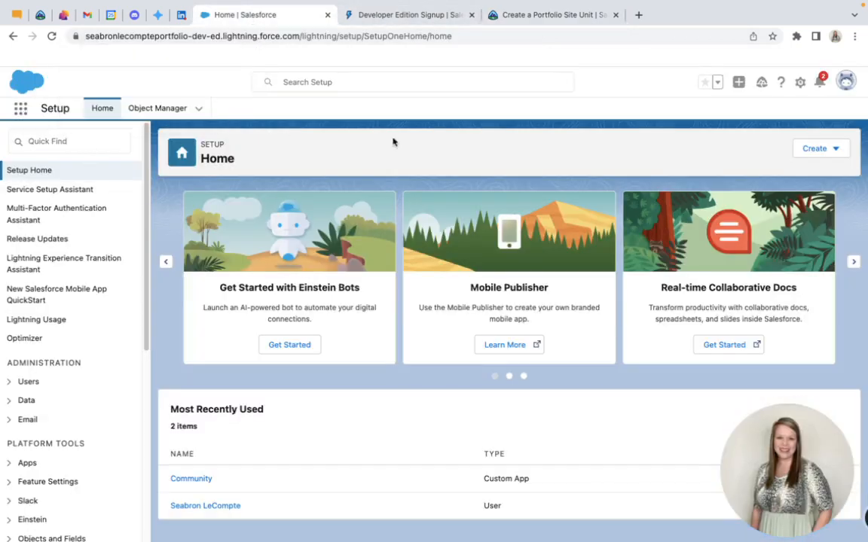
{"action": "left_click", "coordinate": [800, 82]}
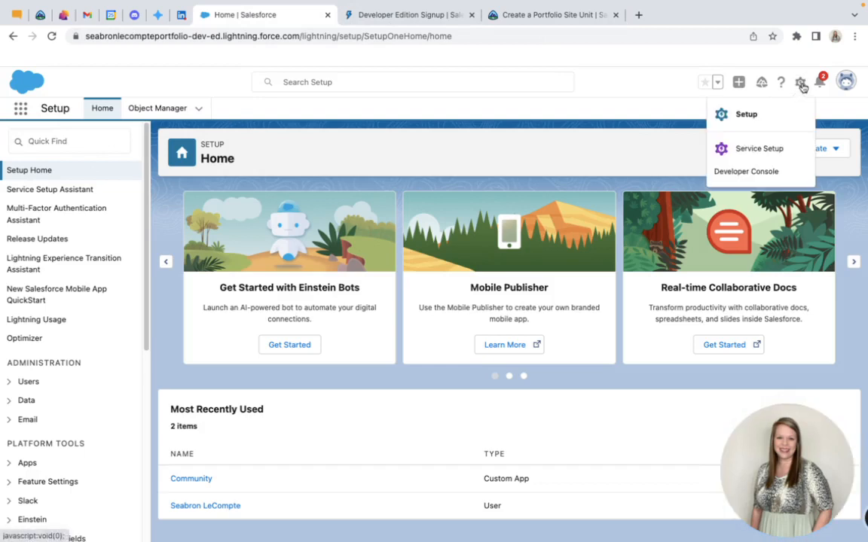
{"action": "left_click", "coordinate": [757, 154]}
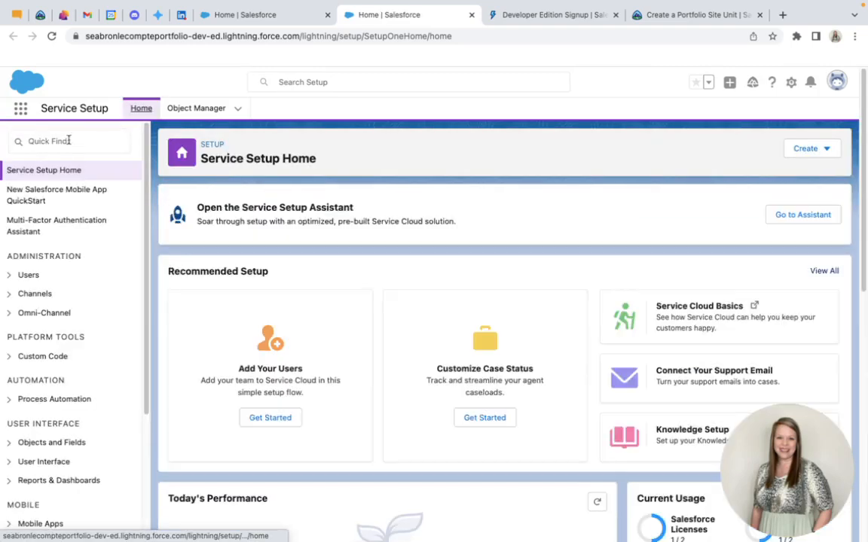
Search Service Setup for "ex" and open the Settings page under Digital Experiences
{"action": "left_click", "coordinate": [69, 140]}
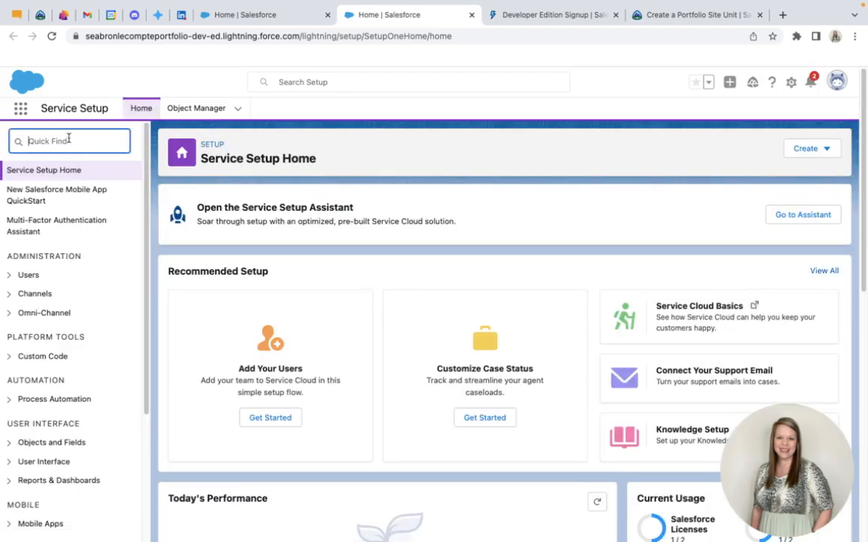
{"action": "type", "text": "ex"}
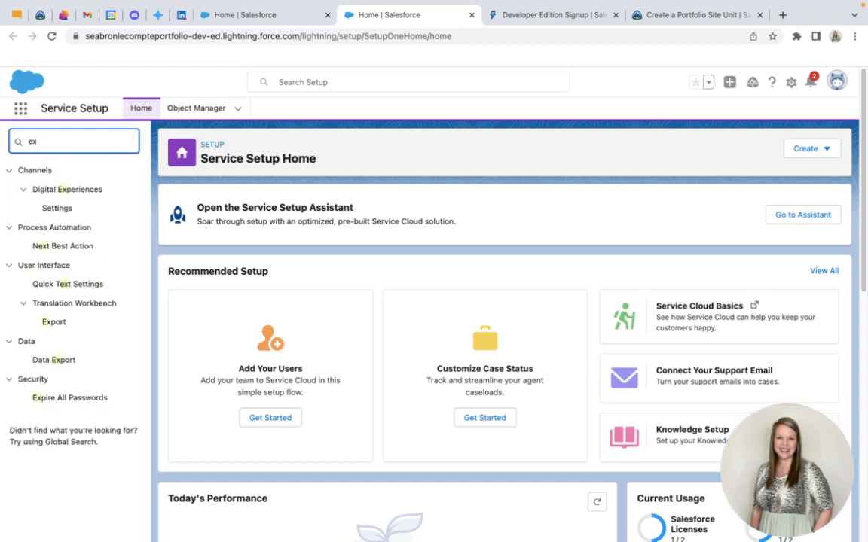
{"action": "left_click", "coordinate": [89, 210]}
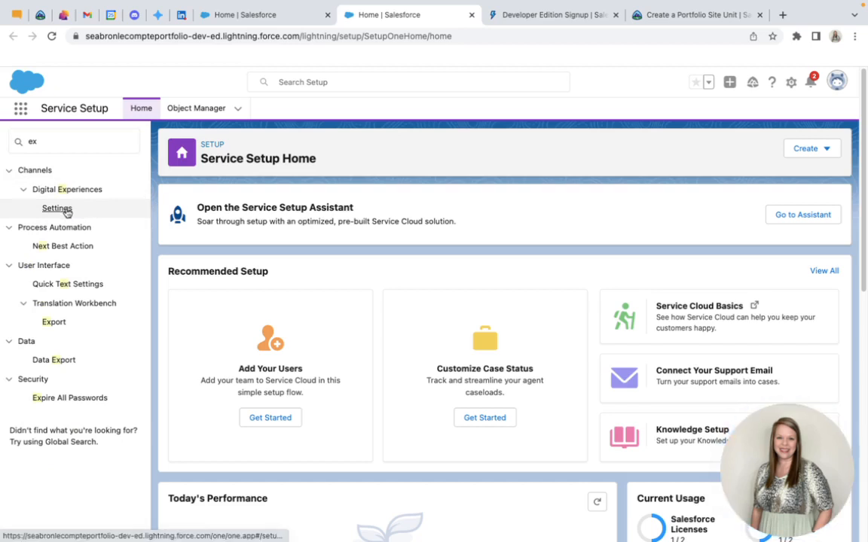
{"action": "left_click", "coordinate": [67, 212]}
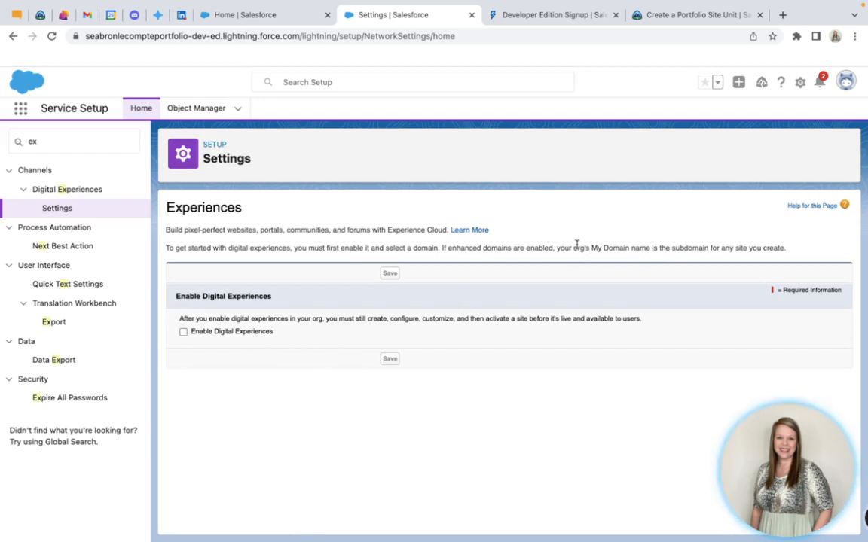
Enable Digital Experiences, check the domain in the sample experience URLs, and save the setting with the domain registration confirmed
{"action": "left_click_drag", "start_coordinate": [577, 244], "coordinate": [669, 246]}
{"action": "left_click", "coordinate": [668, 247]}
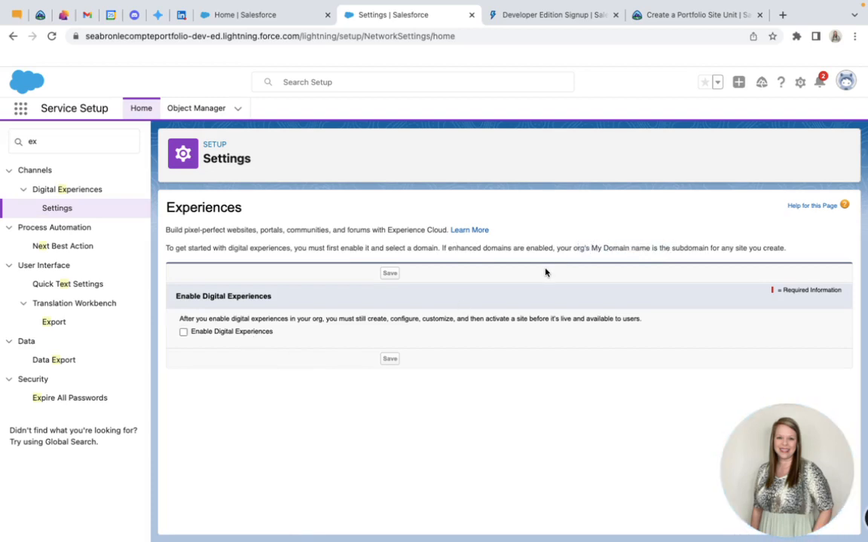
{"action": "left_click", "coordinate": [183, 331]}
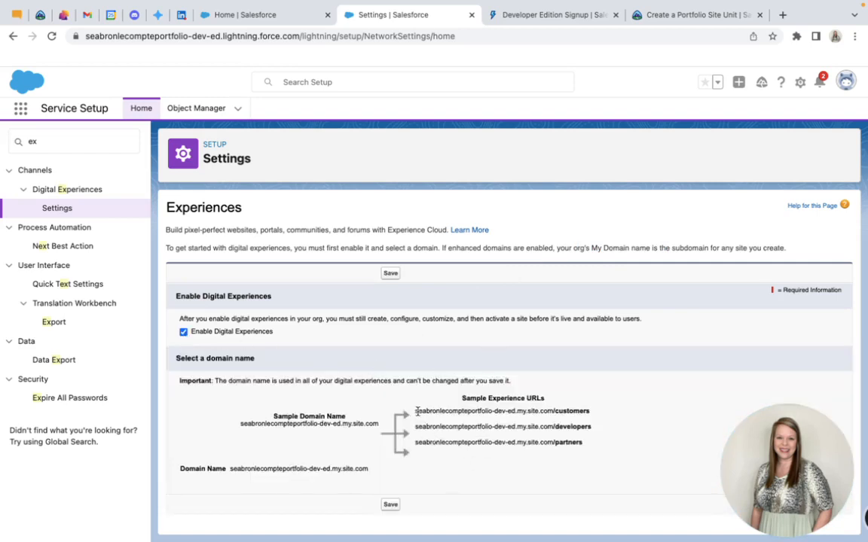
{"action": "left_click_drag", "start_coordinate": [416, 410], "coordinate": [494, 412]}
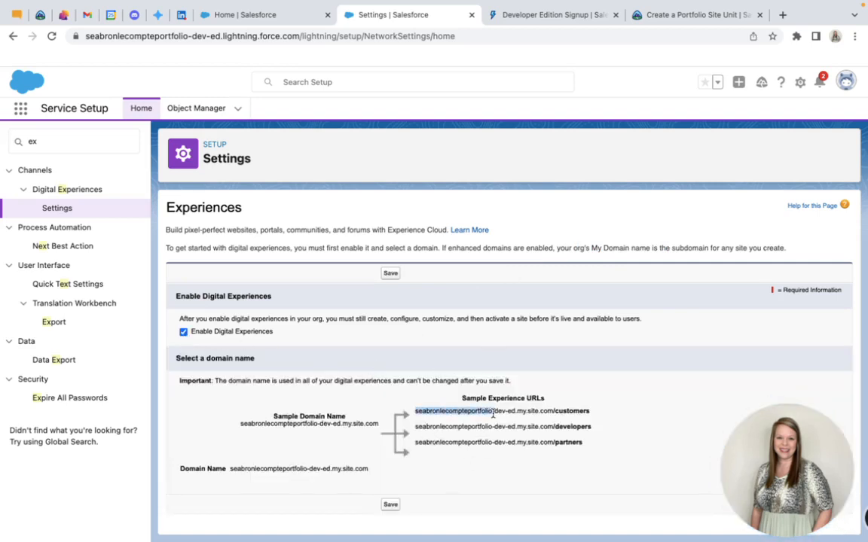
{"action": "left_click", "coordinate": [492, 413]}
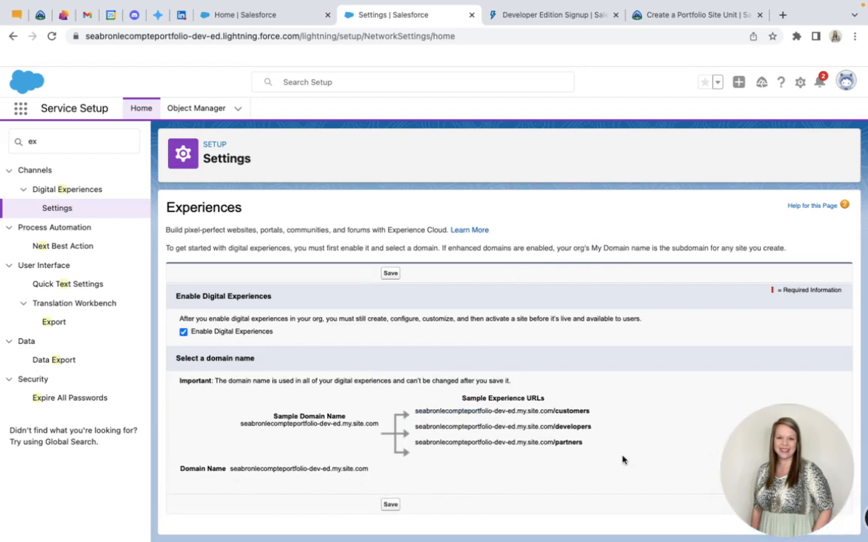
{"action": "left_click", "coordinate": [390, 504]}
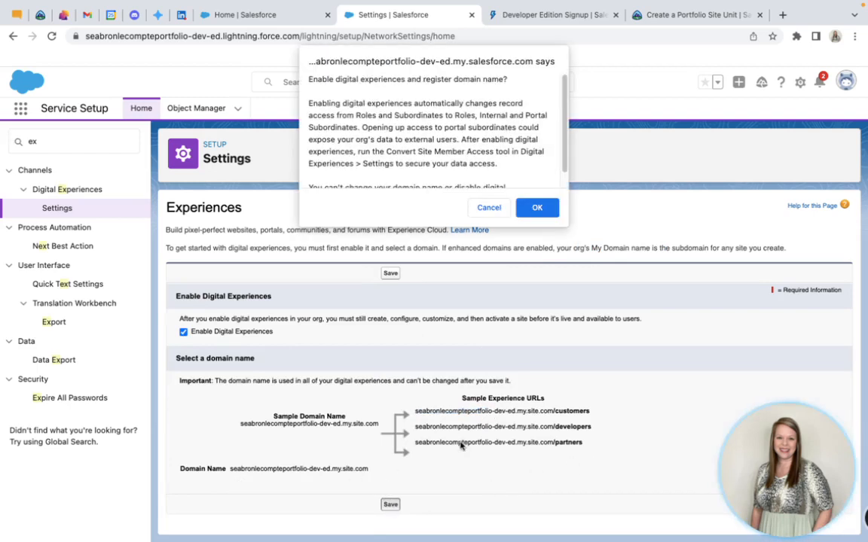
{"action": "left_click", "coordinate": [539, 213]}
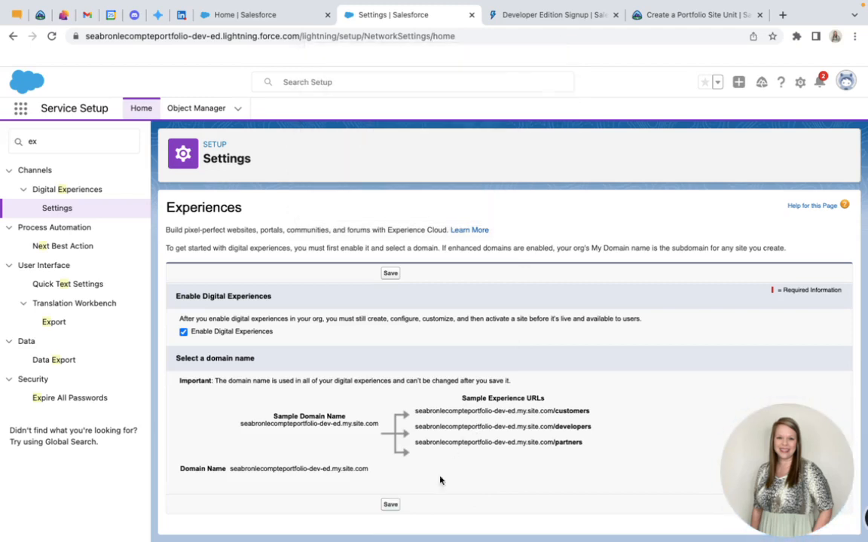
{"action": "left_click", "coordinate": [390, 505]}
{"action": "scroll", "coordinate": [493, 155], "scroll_direction": "down", "scroll_amount": 1}
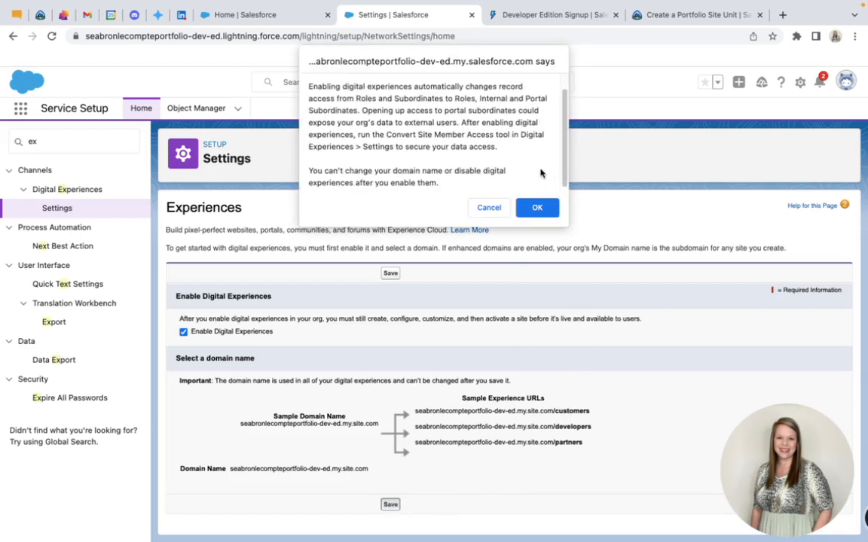
{"action": "left_click", "coordinate": [537, 208]}
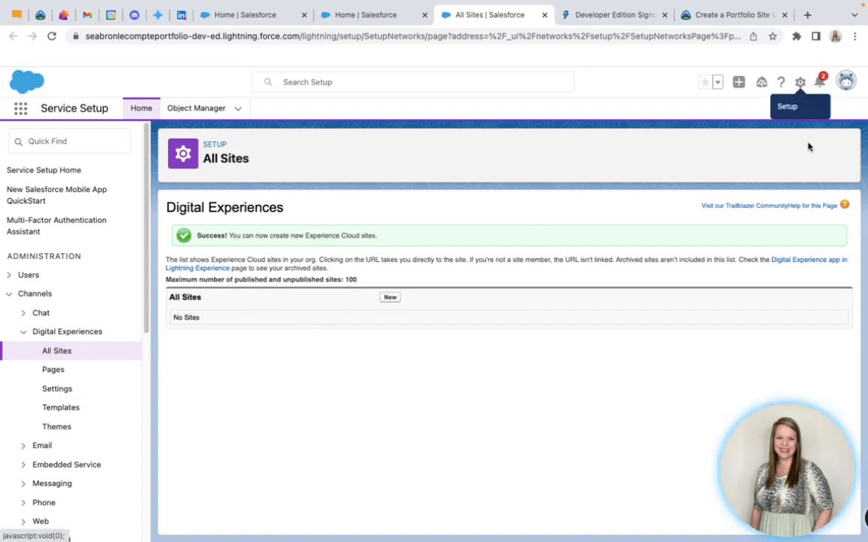
Start a new Experience Cloud site from All Sites and browse the available templates
{"action": "left_click", "coordinate": [801, 83]}
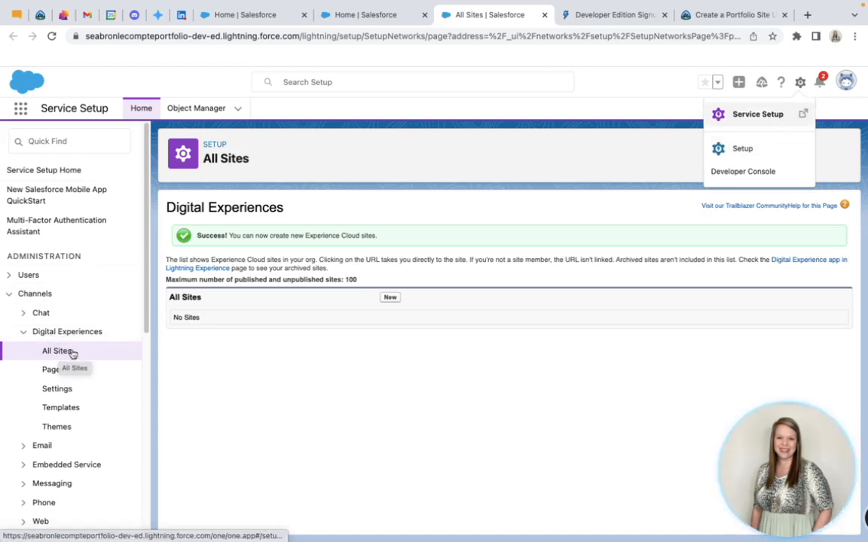
{"action": "left_click", "coordinate": [355, 368]}
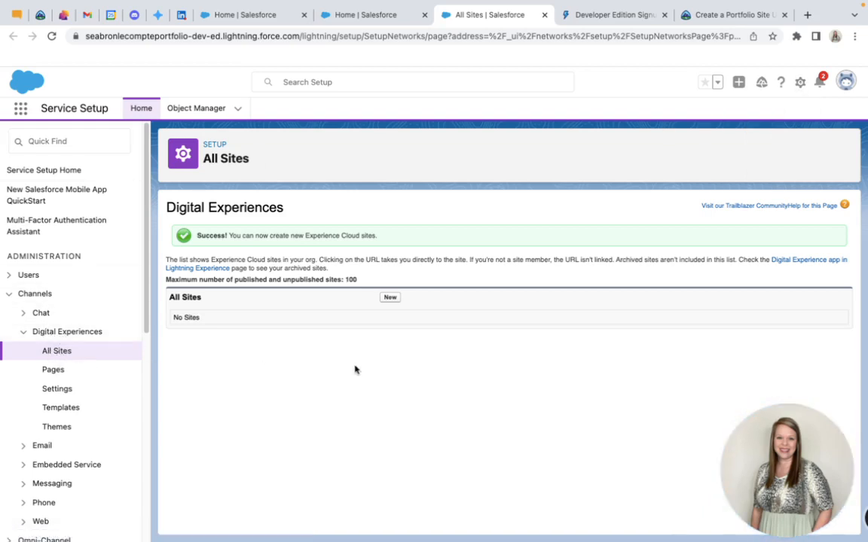
{"action": "left_click", "coordinate": [391, 299]}
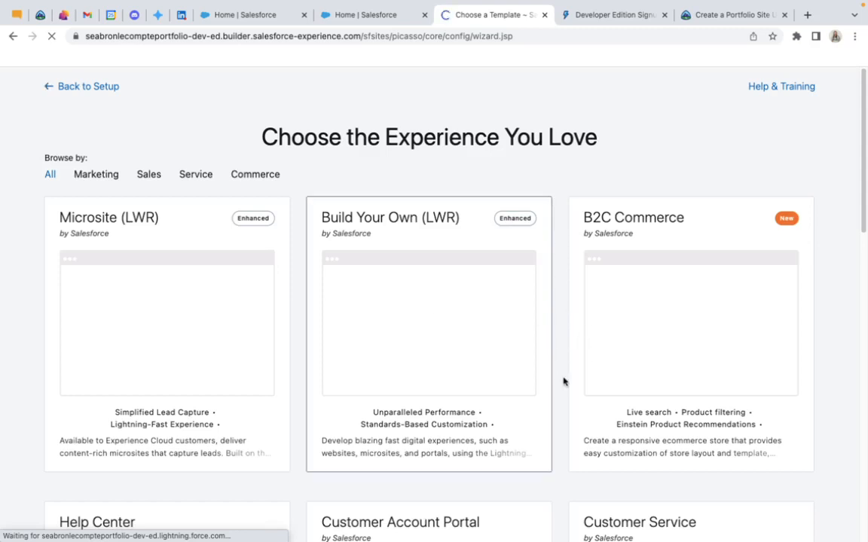
{"action": "scroll", "coordinate": [563, 382], "scroll_direction": "down", "scroll_amount": 3}
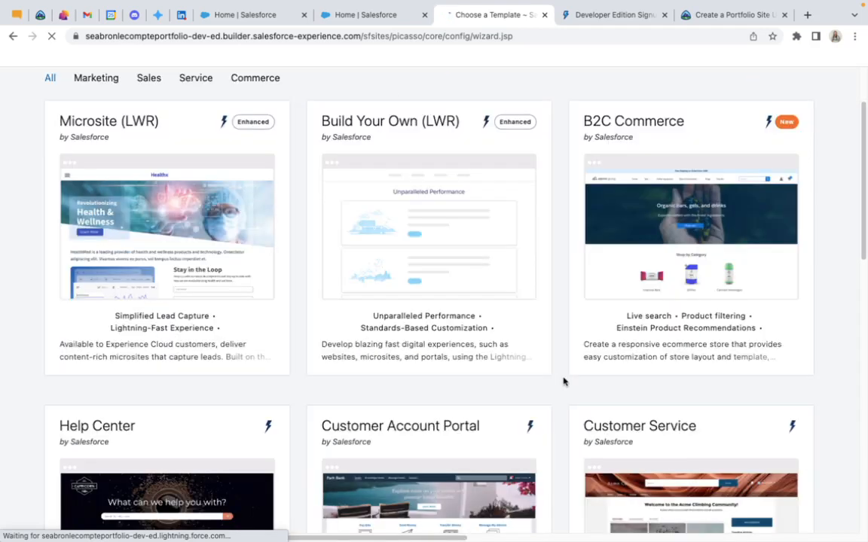
{"action": "scroll", "coordinate": [563, 381], "scroll_direction": "down", "scroll_amount": 4}
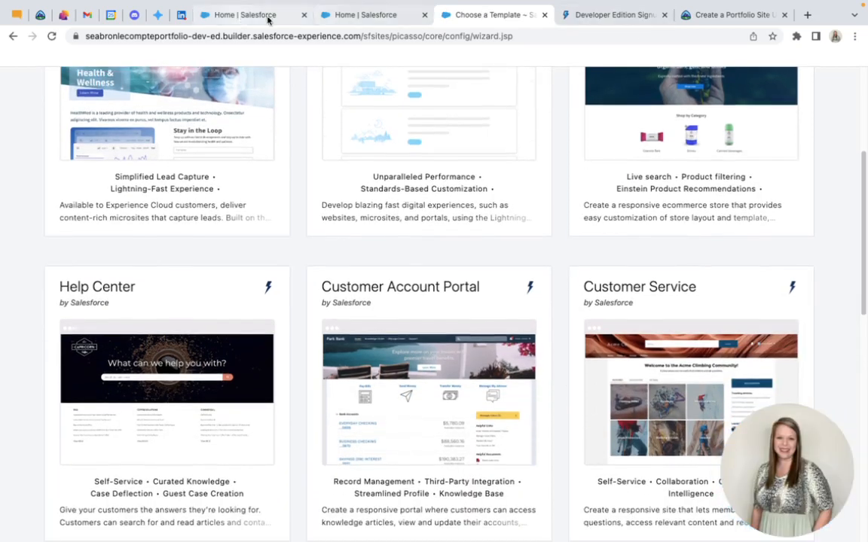
Check Trailhead's Set Up a Basic Site section for the required template and start the site with Customer Account Portal
{"action": "left_click", "coordinate": [739, 16]}
{"action": "scroll", "coordinate": [407, 350], "scroll_direction": "down", "scroll_amount": 5}
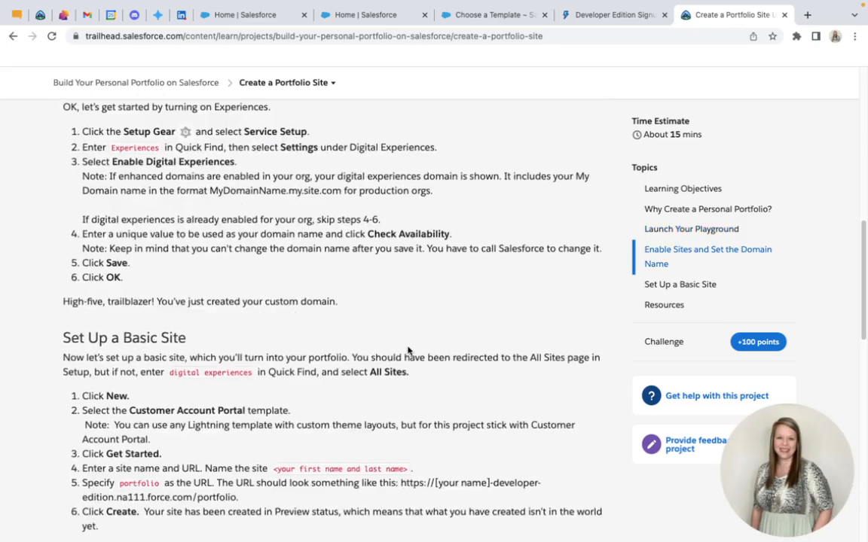
{"action": "left_click_drag", "start_coordinate": [128, 400], "coordinate": [249, 396]}
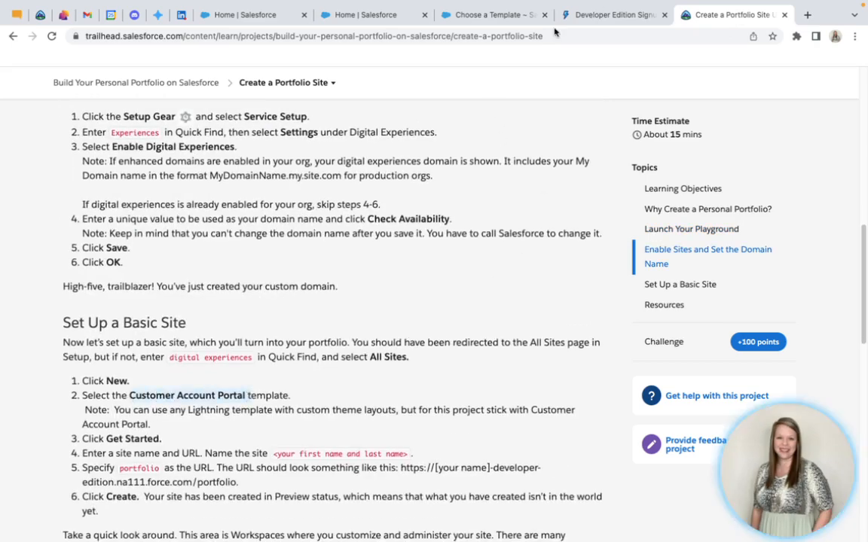
{"action": "left_click", "coordinate": [490, 16]}
{"action": "left_click", "coordinate": [420, 333]}
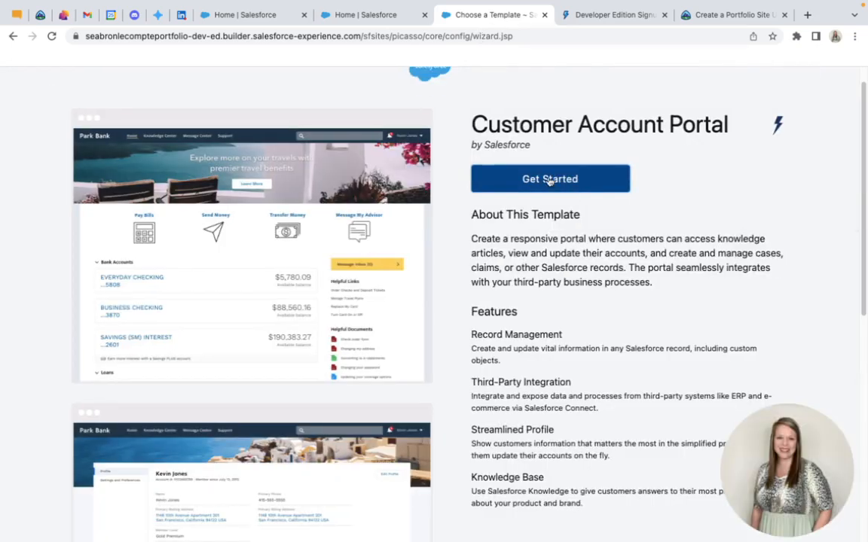
{"action": "left_click", "coordinate": [550, 180]}
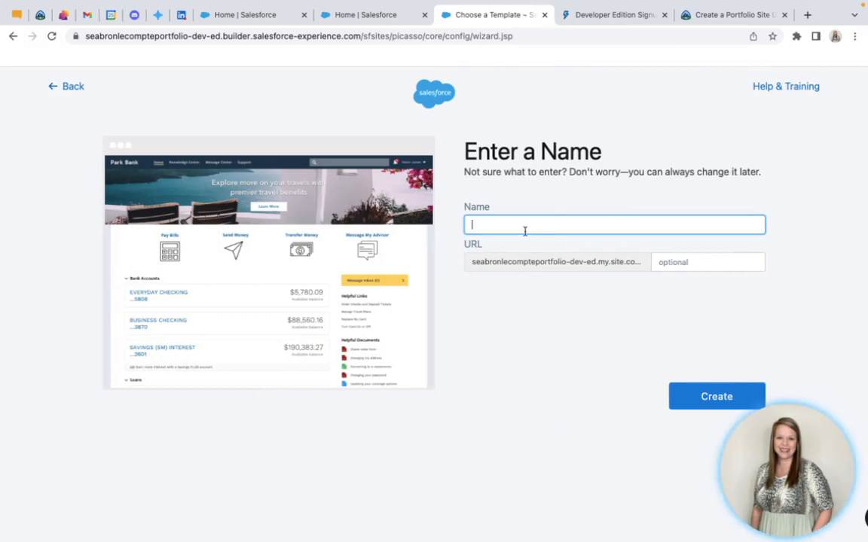
Enter the owner's full name as the site name, set the URL ending to "portfolio", and create the site
{"action": "type", "text": "Seabron LeCom"}
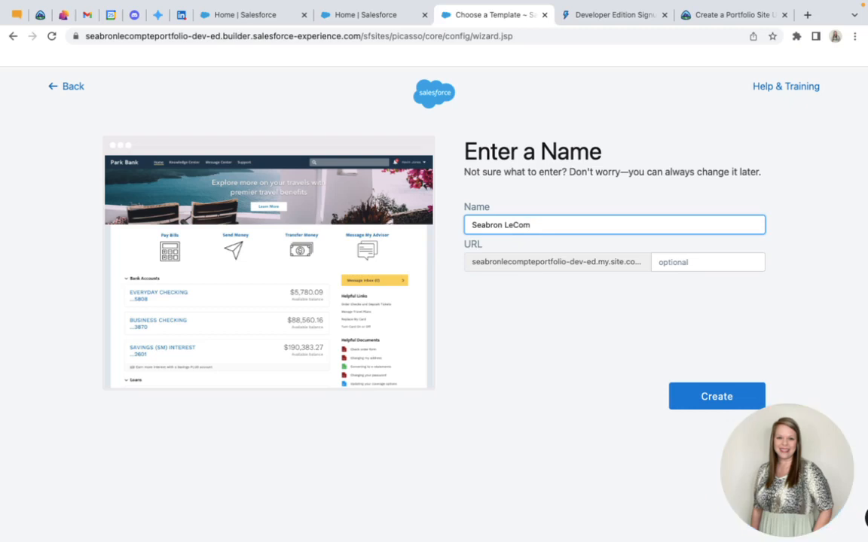
{"action": "type", "text": "pte"}
{"action": "left_click", "coordinate": [709, 261]}
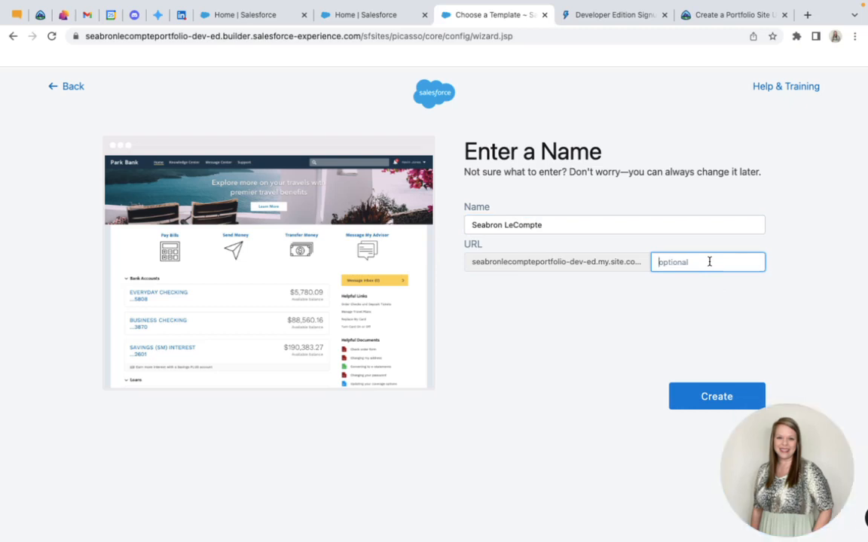
{"action": "type", "text": "portf"}
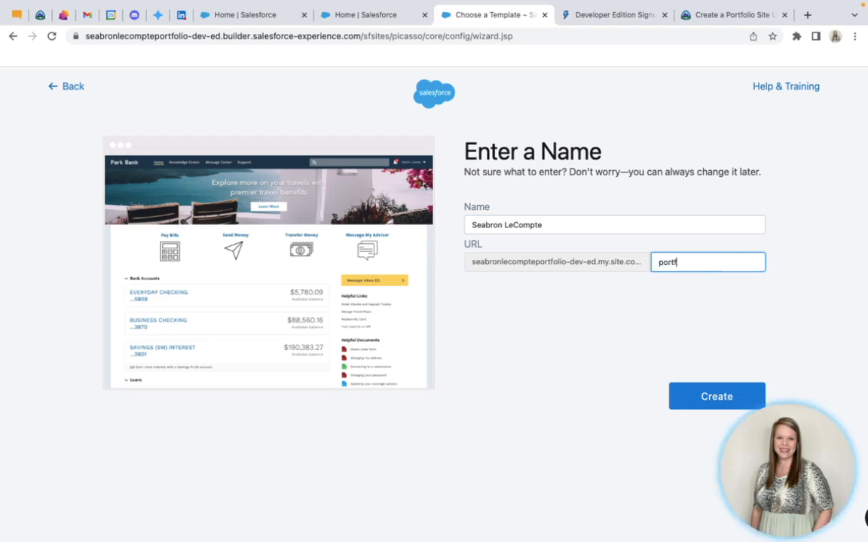
{"action": "type", "text": "olio"}
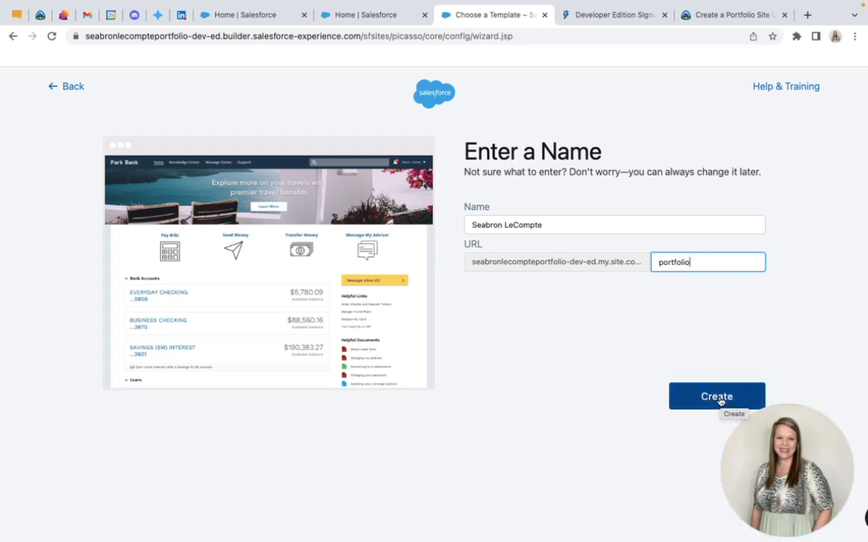
{"action": "left_click", "coordinate": [719, 401]}
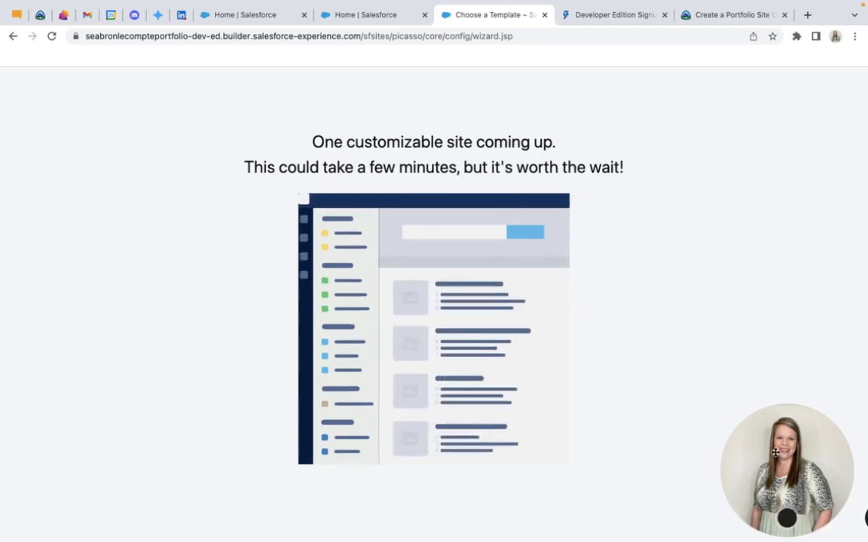
Open the new site in Experience Builder, dismiss the welcome tour, and open the General site settings
{"action": "left_click_drag", "start_coordinate": [720, 470], "coordinate": [33, 495]}
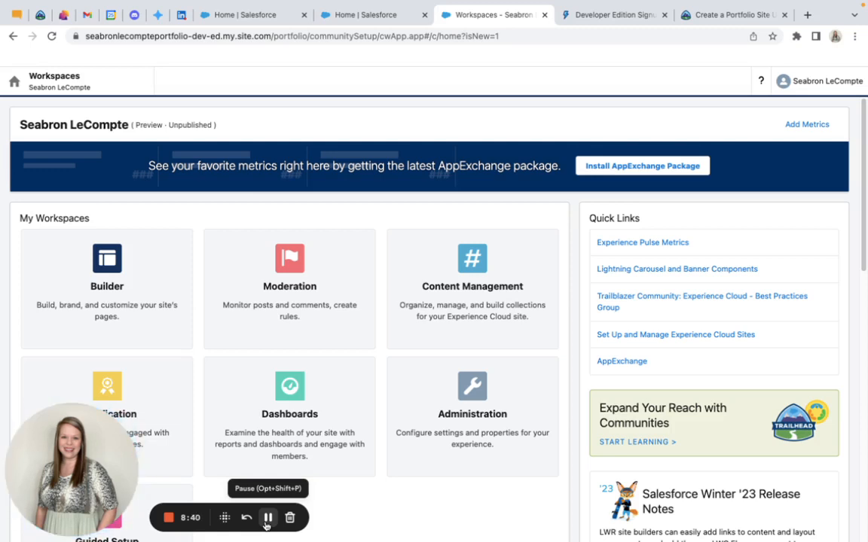
{"action": "left_click", "coordinate": [107, 296]}
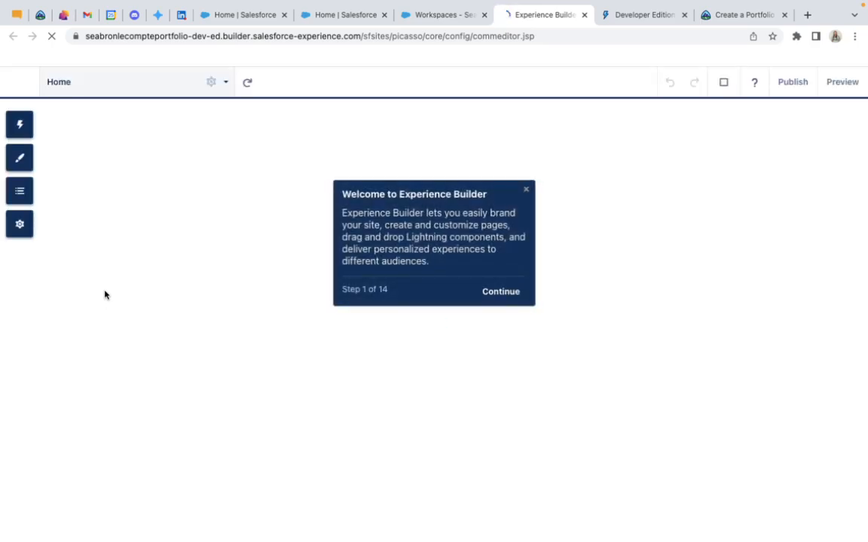
{"action": "left_click", "coordinate": [526, 191]}
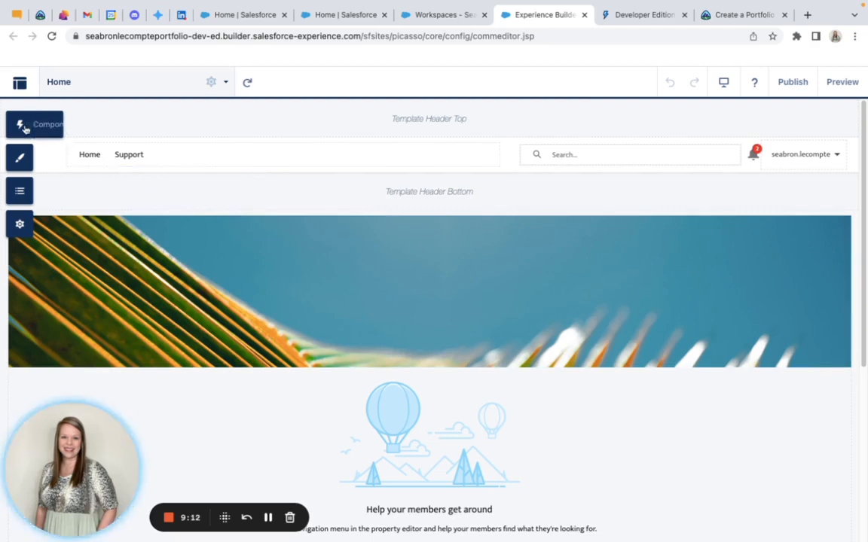
{"action": "left_click", "coordinate": [20, 224]}
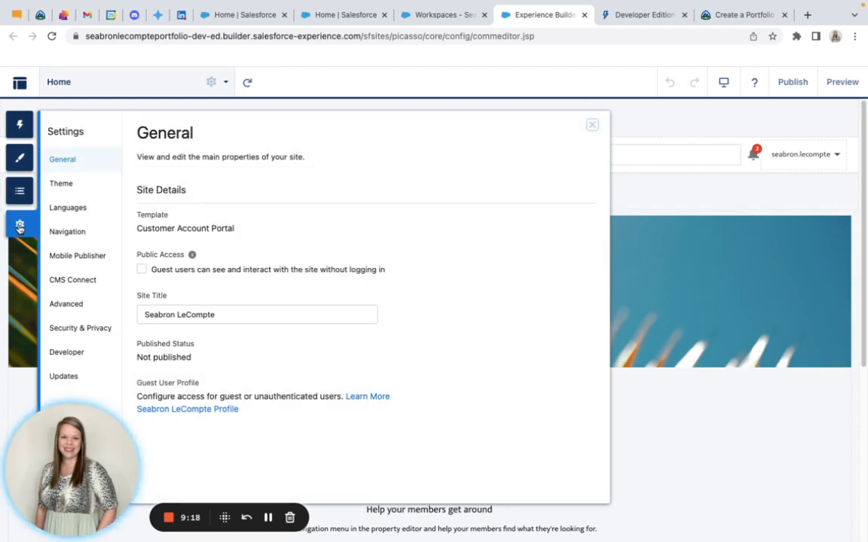
Enable public access in the General site settings so guest users can see and interact with the site without logging in, and close the settings
{"action": "left_click", "coordinate": [592, 125]}
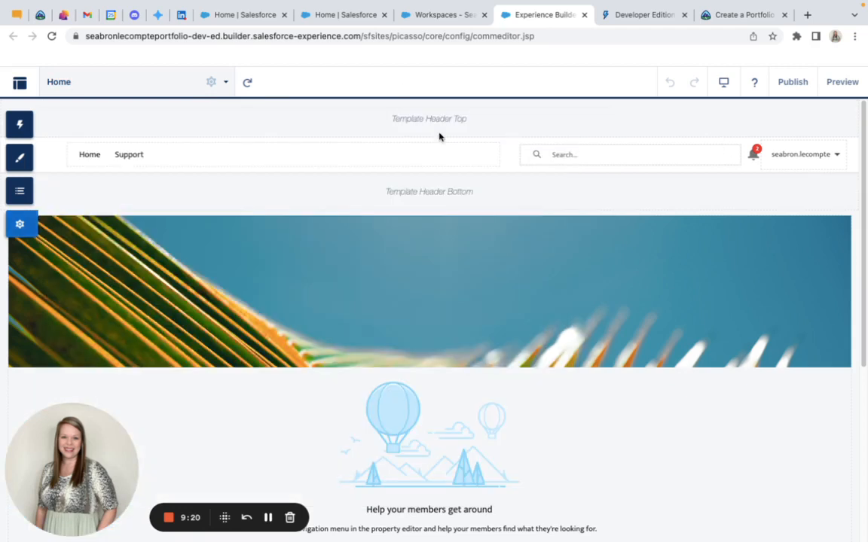
{"action": "left_click", "coordinate": [21, 225]}
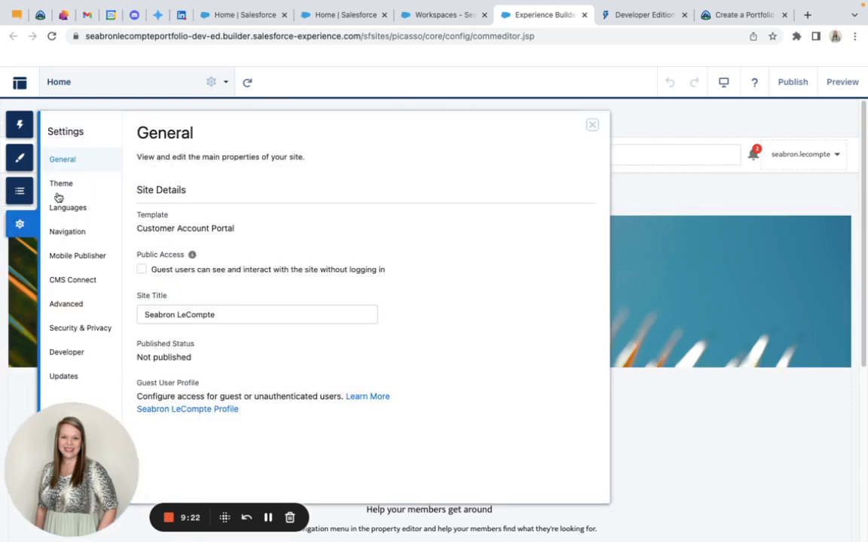
{"action": "left_click", "coordinate": [141, 270]}
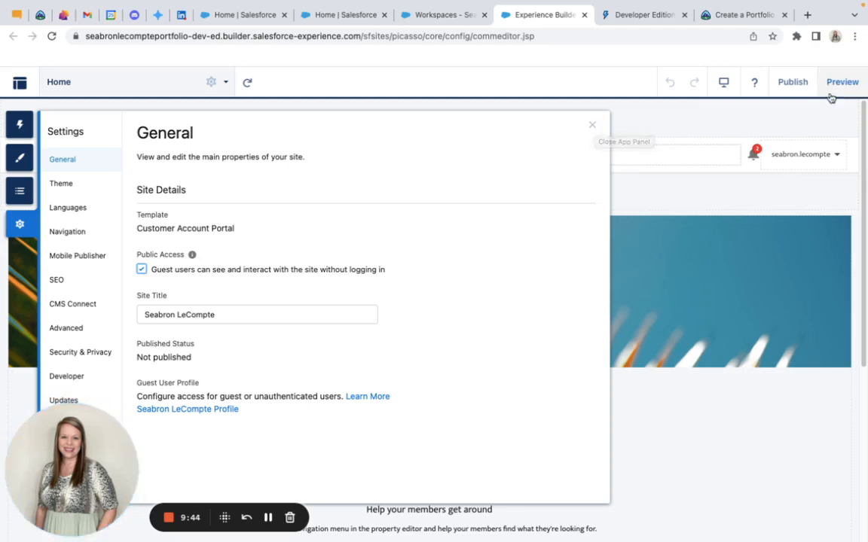
{"action": "left_click", "coordinate": [141, 269]}
{"action": "left_click", "coordinate": [142, 270]}
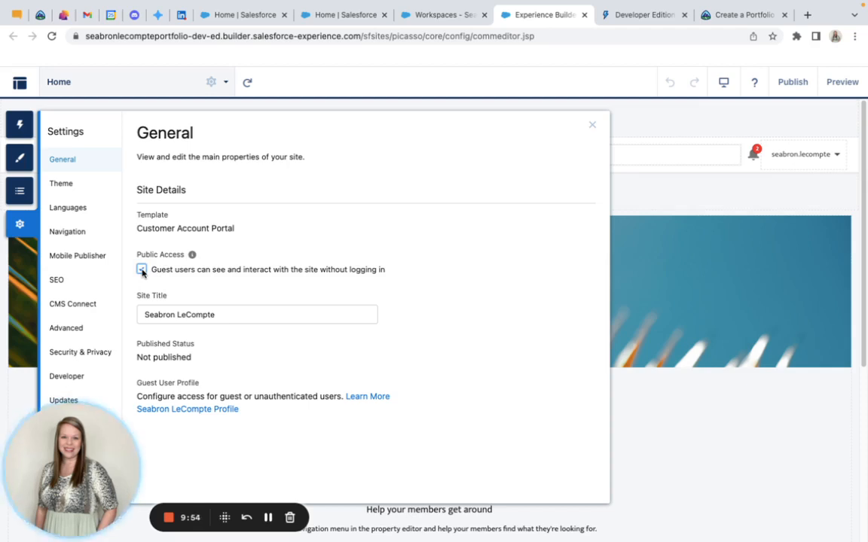
{"action": "left_click", "coordinate": [141, 270]}
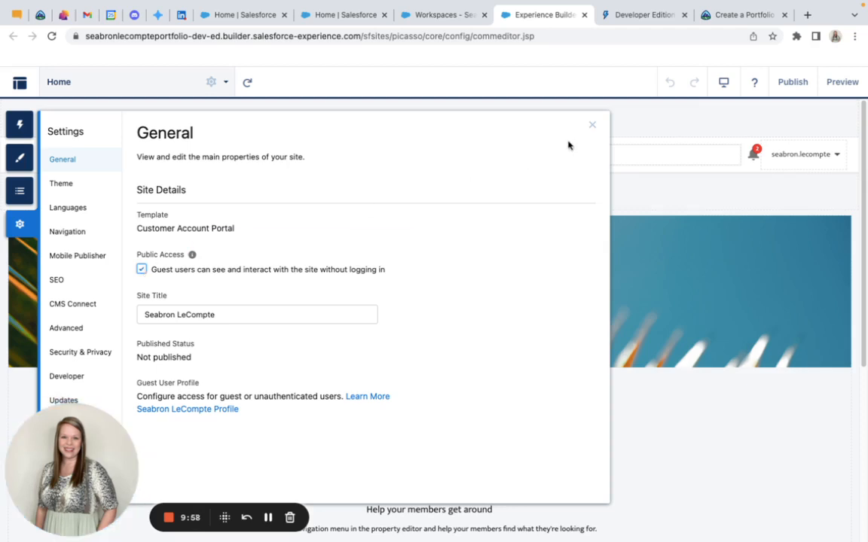
{"action": "left_click", "coordinate": [591, 125]}
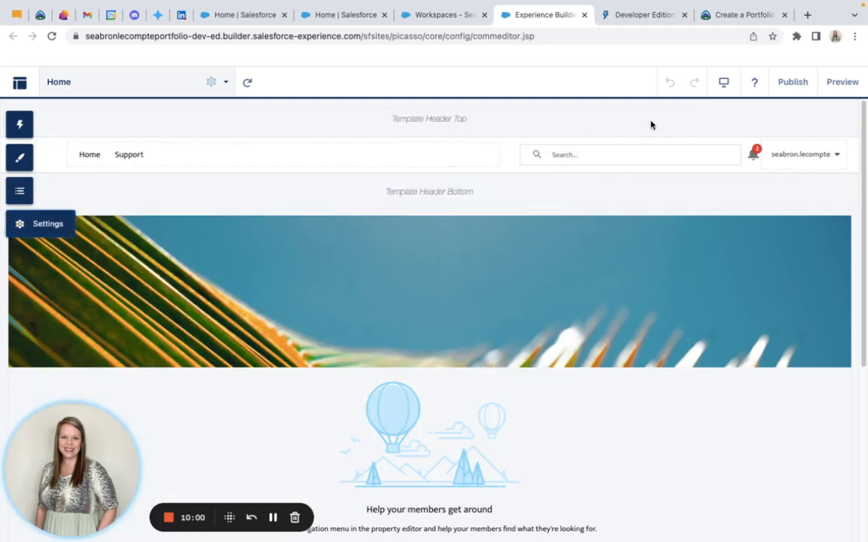